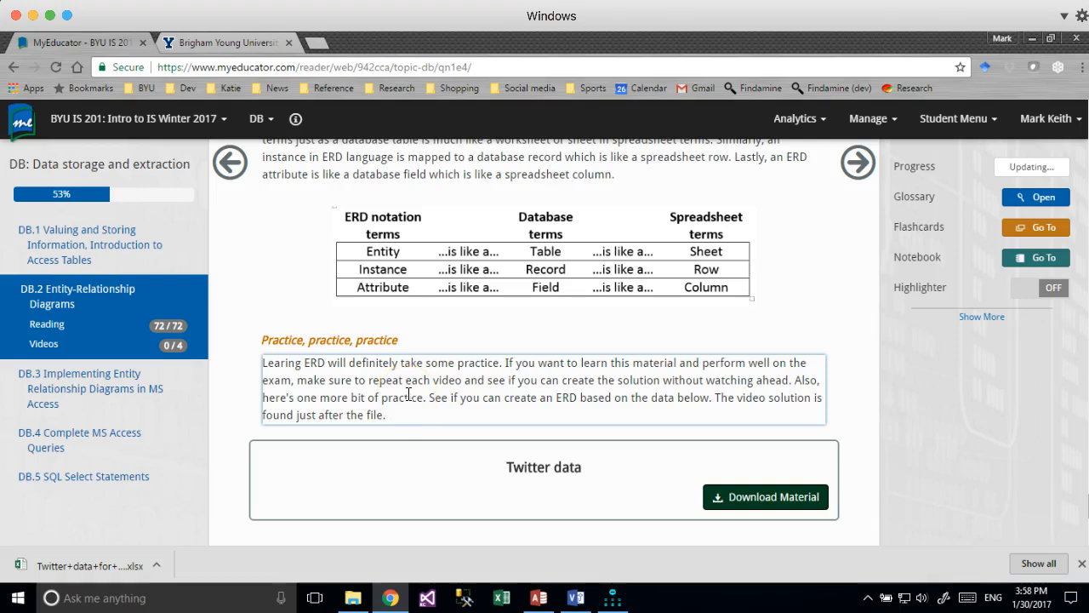
Open the downloaded Twitter data .xlsx file from Chrome's download bar in Excel.
left_click(76, 565)
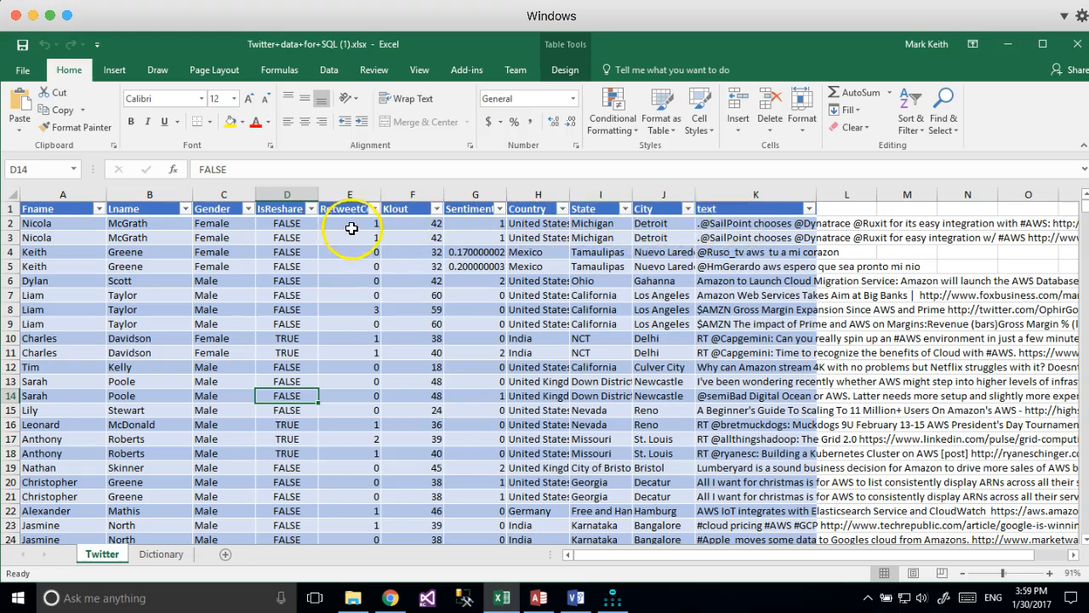
Inspect the tweet text column, selecting K2:K16 and scrolling through the rows.
left_click(754, 194)
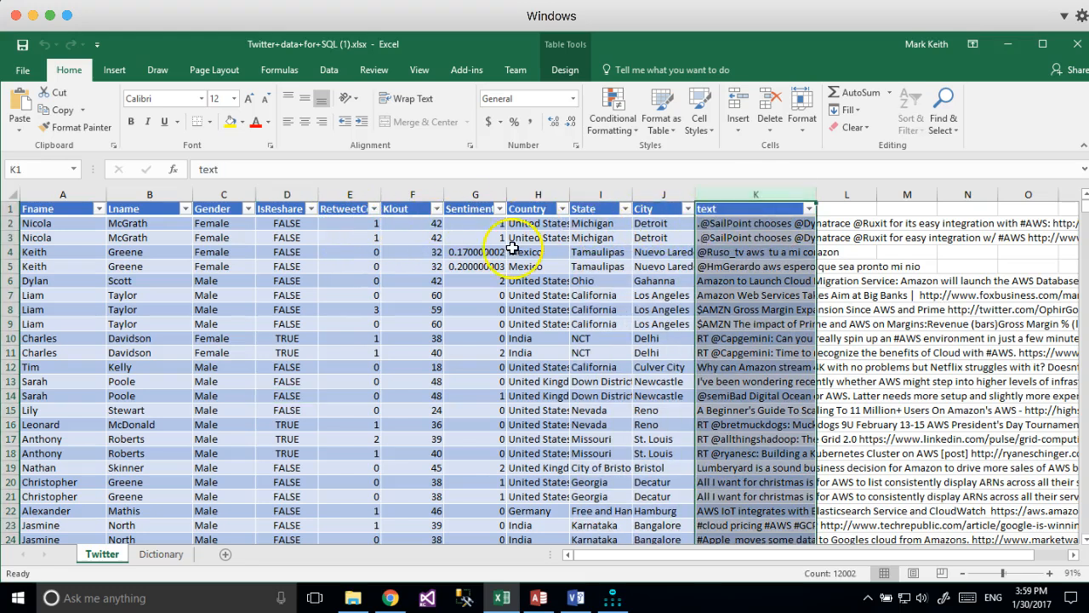
left_click_drag(49, 221, 266, 226)
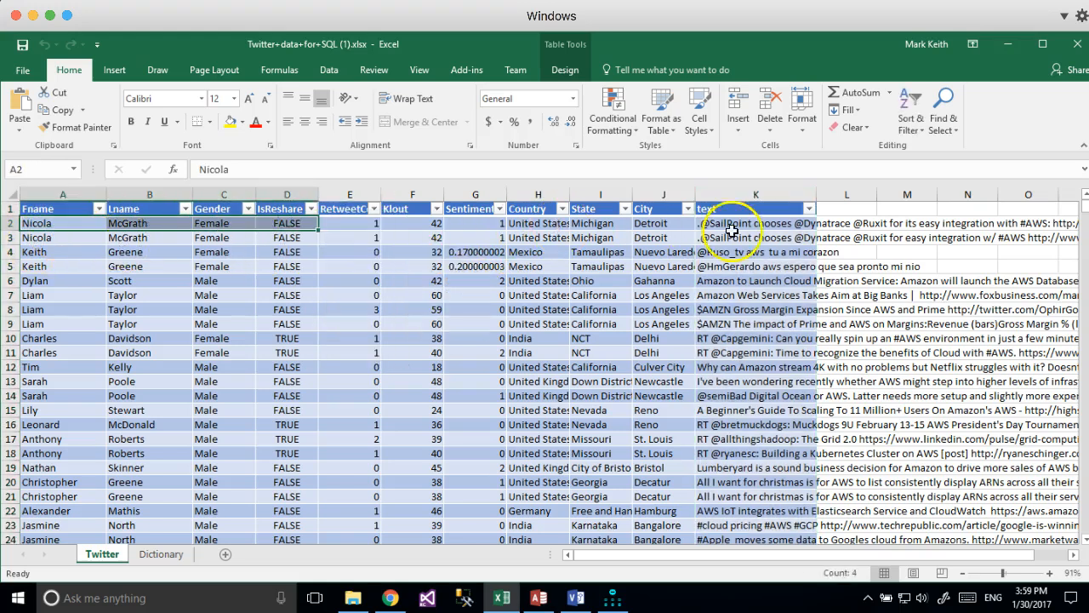
left_click_drag(754, 225, 755, 434)
left_click(738, 339)
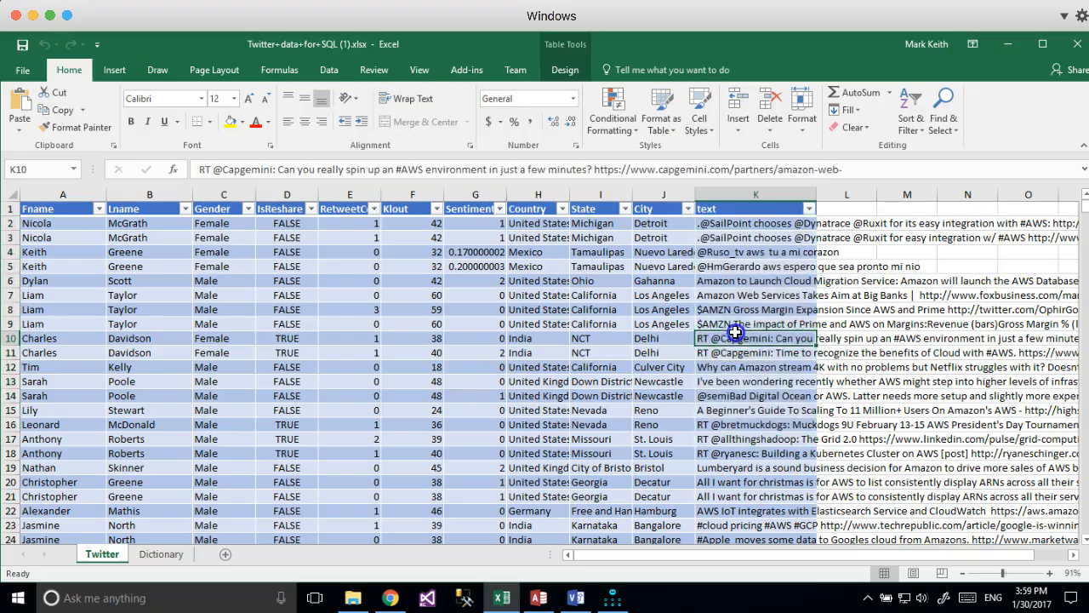
scroll(747, 377, "down", 2)
scroll(747, 377, "down", 20)
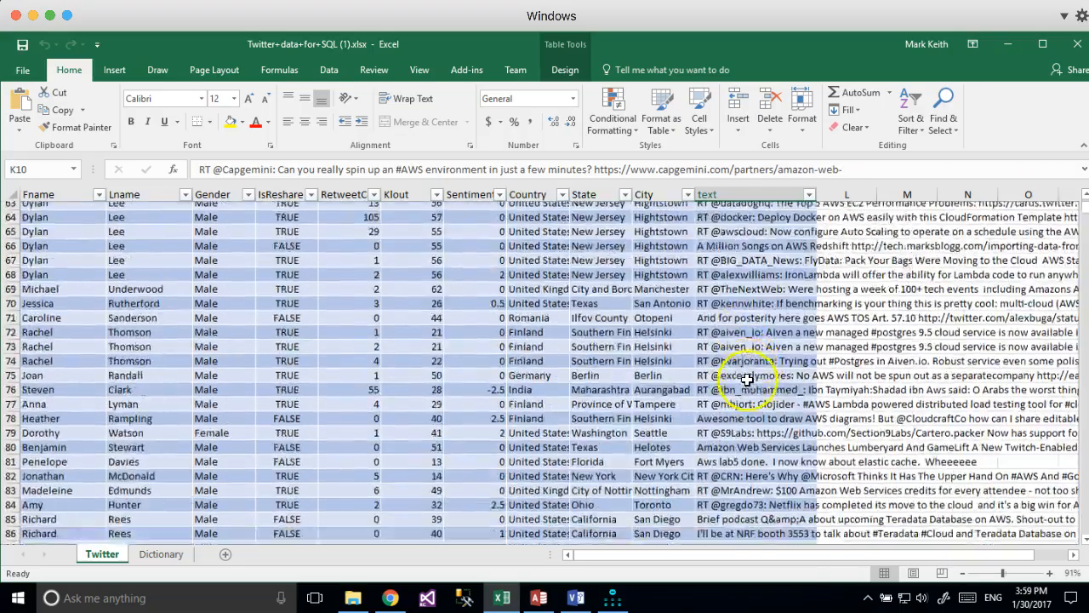
scroll(747, 380, "up", 20)
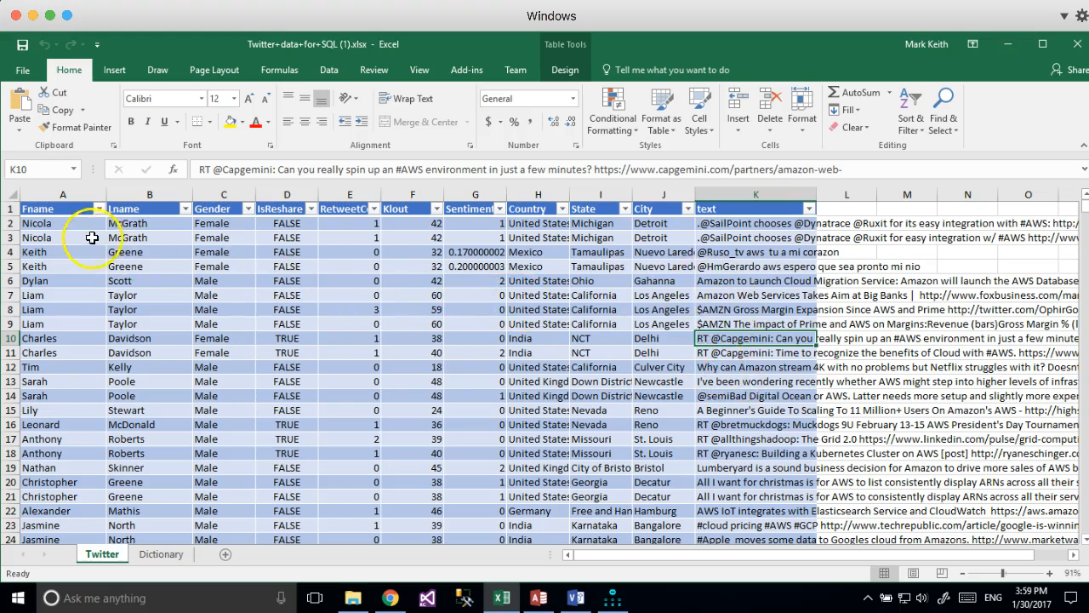
Inspect row 2's first name, Gender, IsReshare, tweet text and RetweetCount values.
left_click(8, 223)
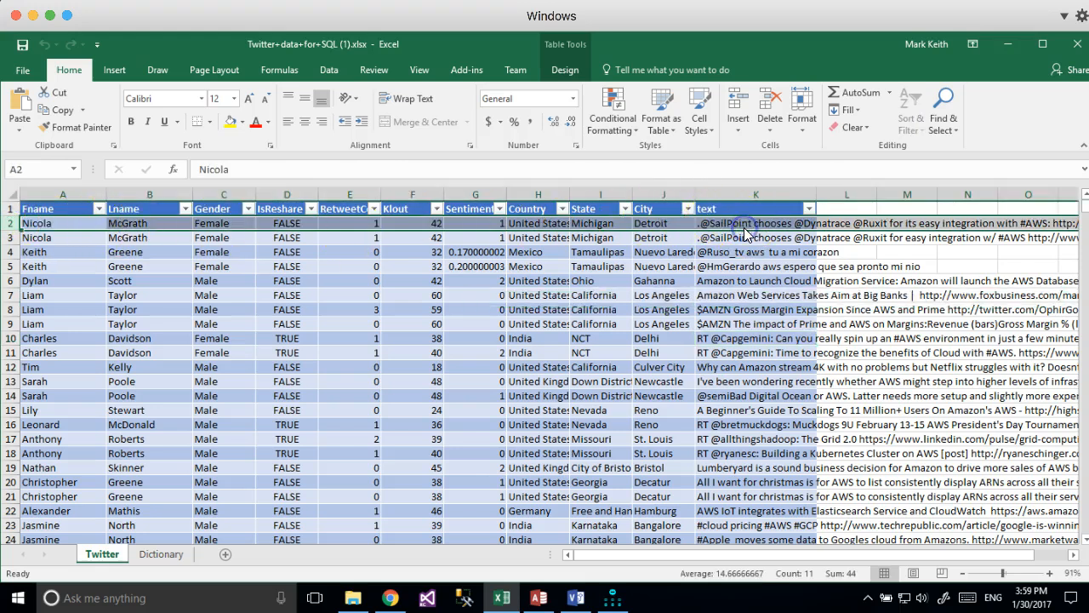
left_click(86, 223)
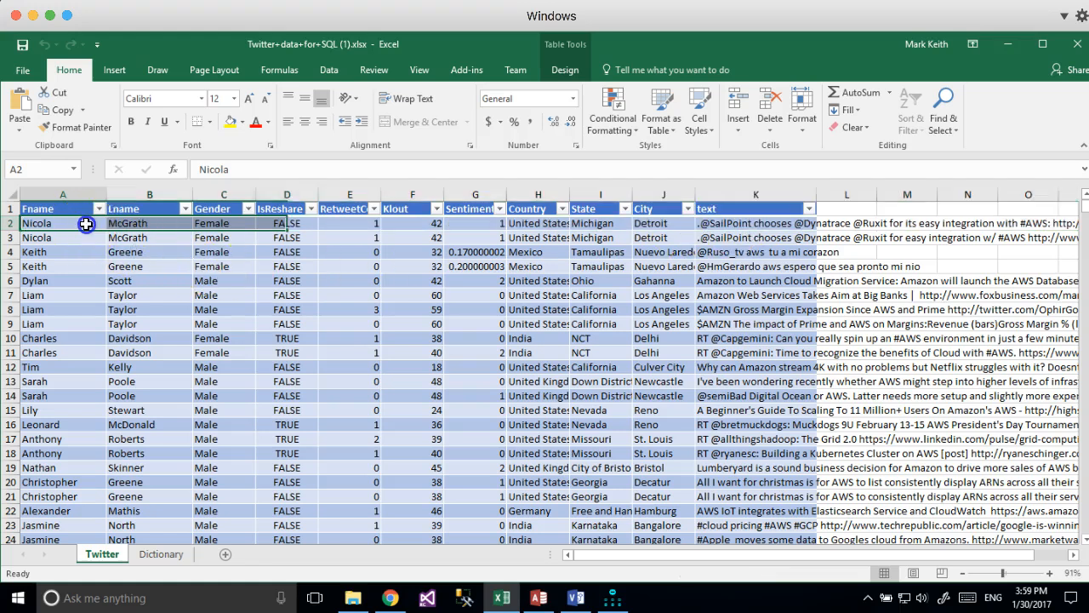
left_click(213, 238)
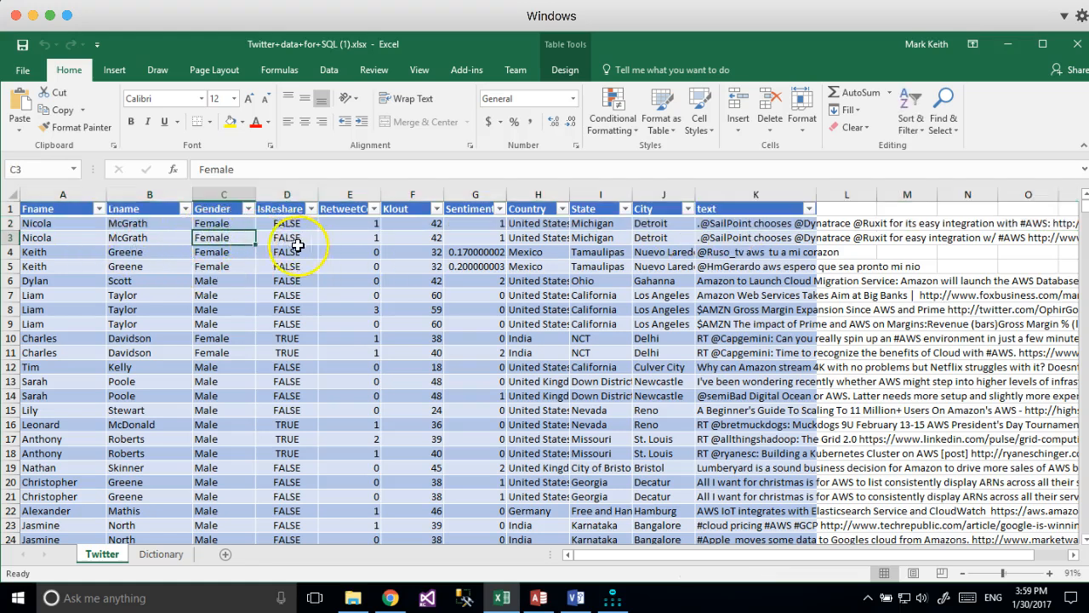
left_click(280, 195)
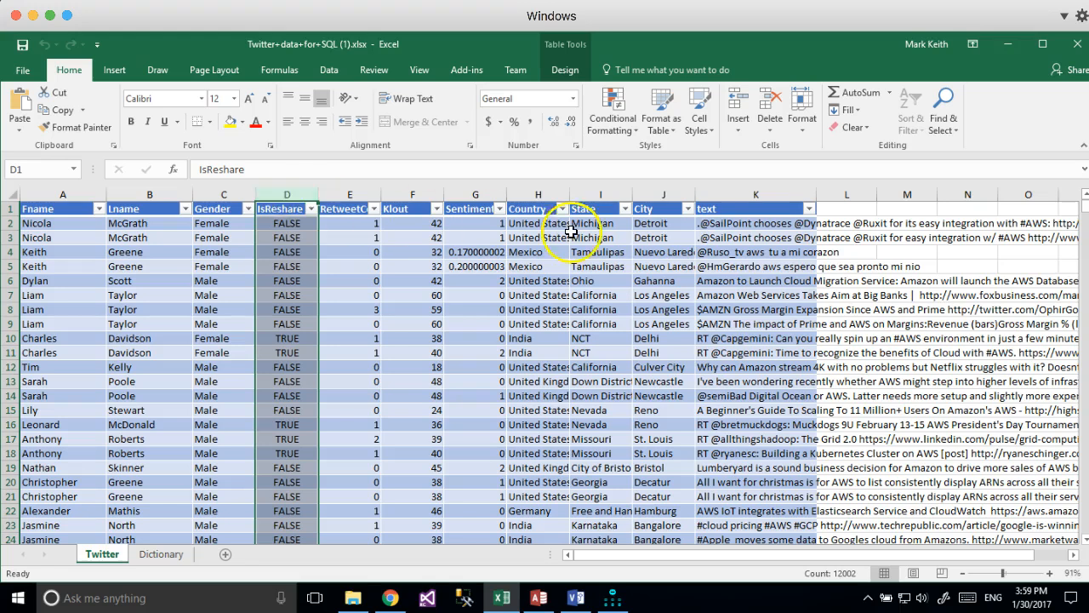
left_click(766, 225)
left_click(77, 224)
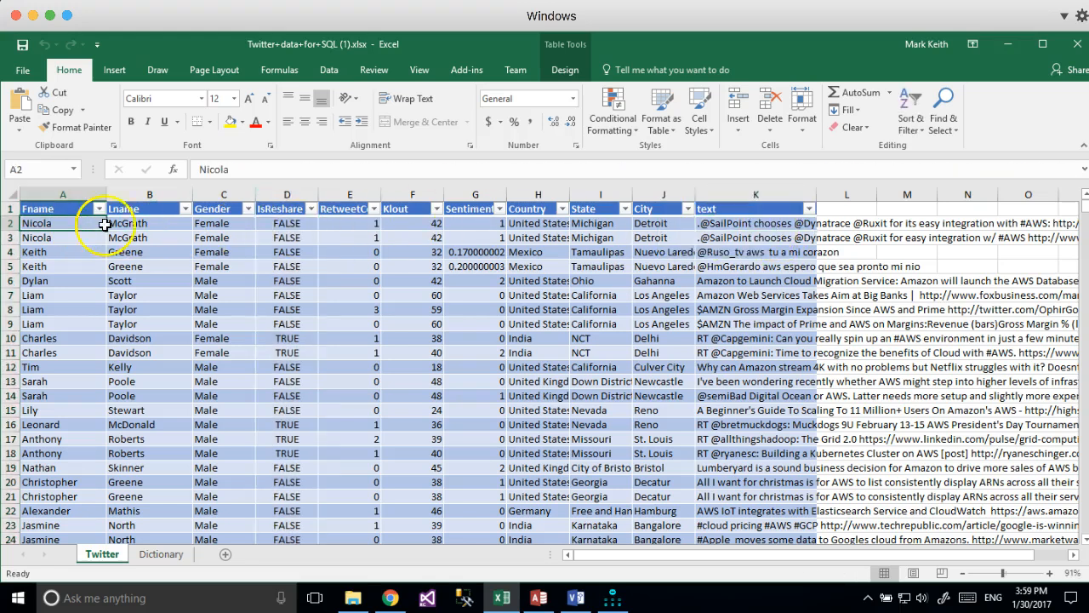
left_click(359, 221)
Widen column E so the RetweetCount heading shows in full.
left_click_drag(380, 195, 393, 195)
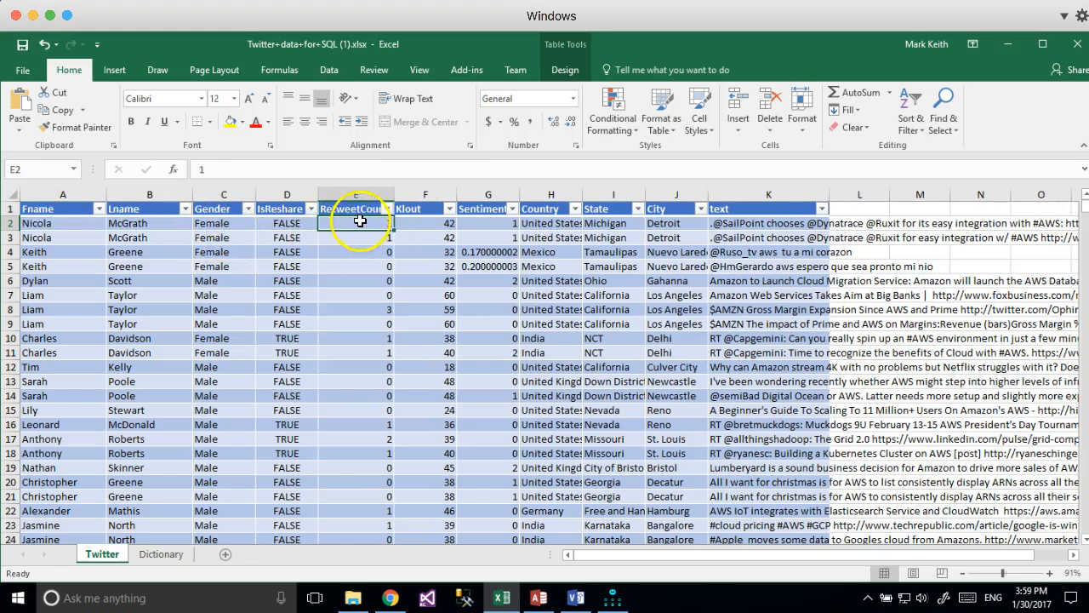
left_click(430, 222)
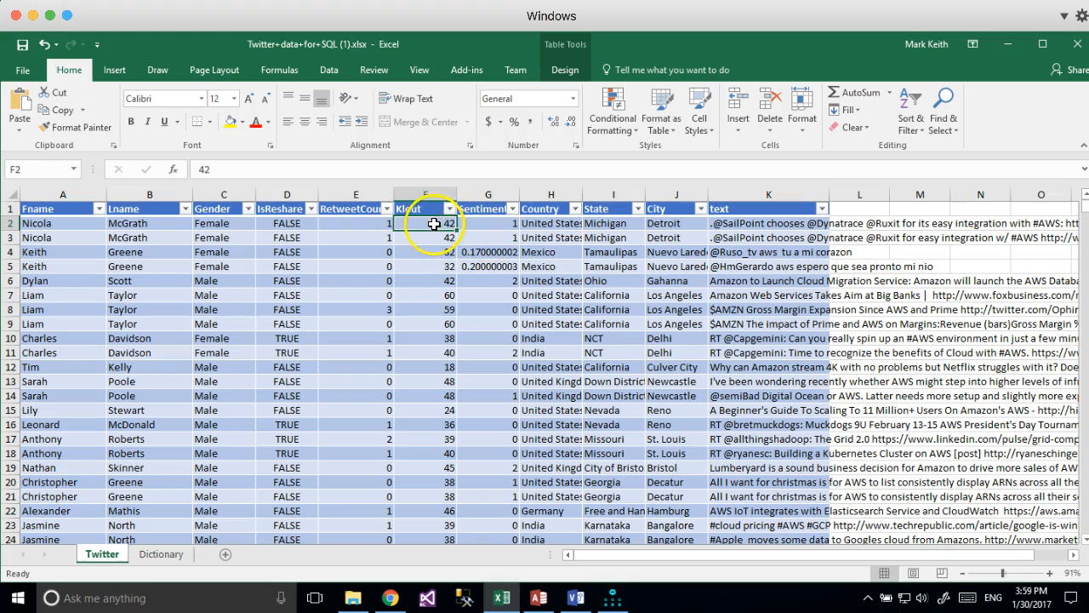
left_click_drag(85, 223, 136, 226)
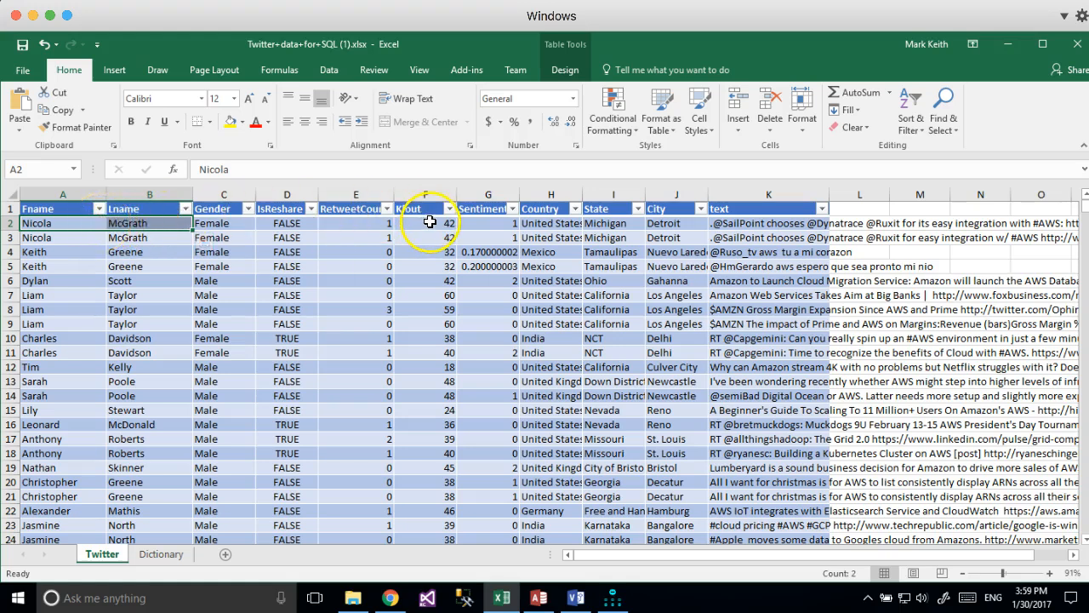
Check row 2's Sentiment and tweet values and open the Sentiment filter list.
left_click(483, 224)
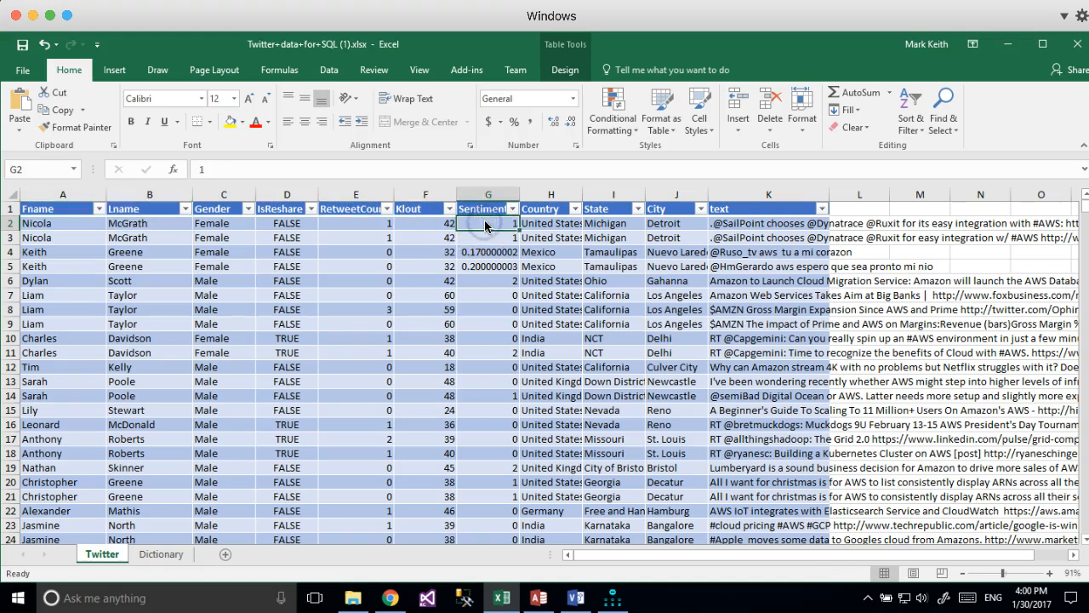
left_click(768, 227)
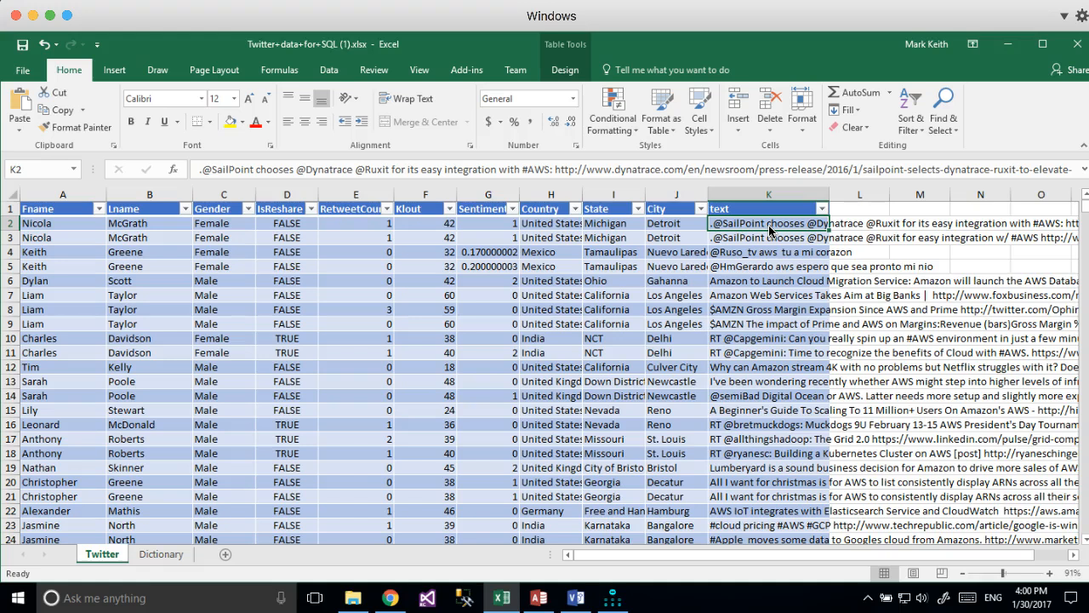
left_click(502, 224)
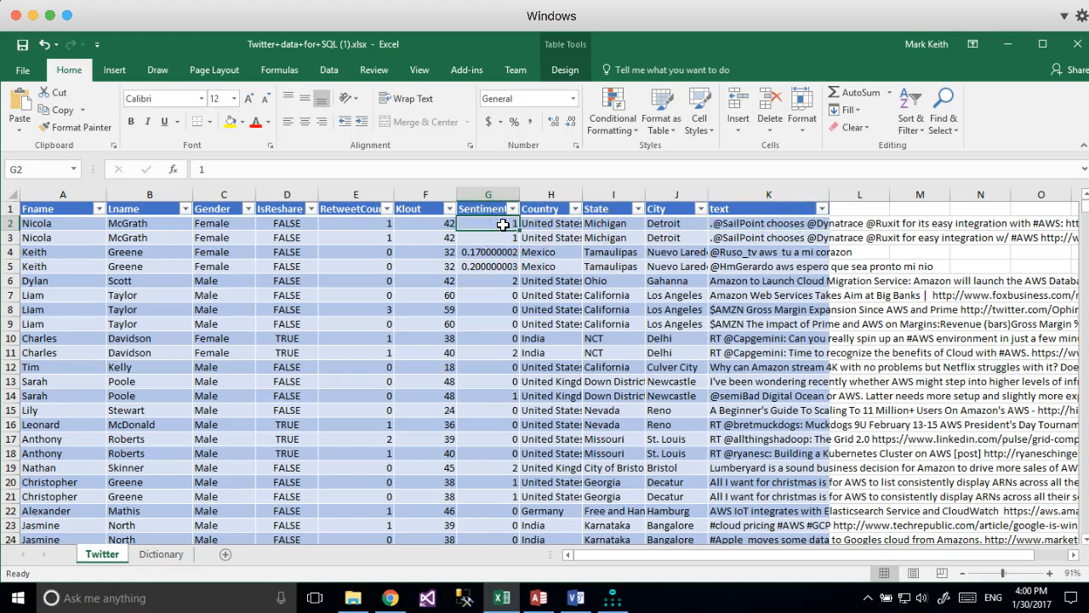
left_click(513, 209)
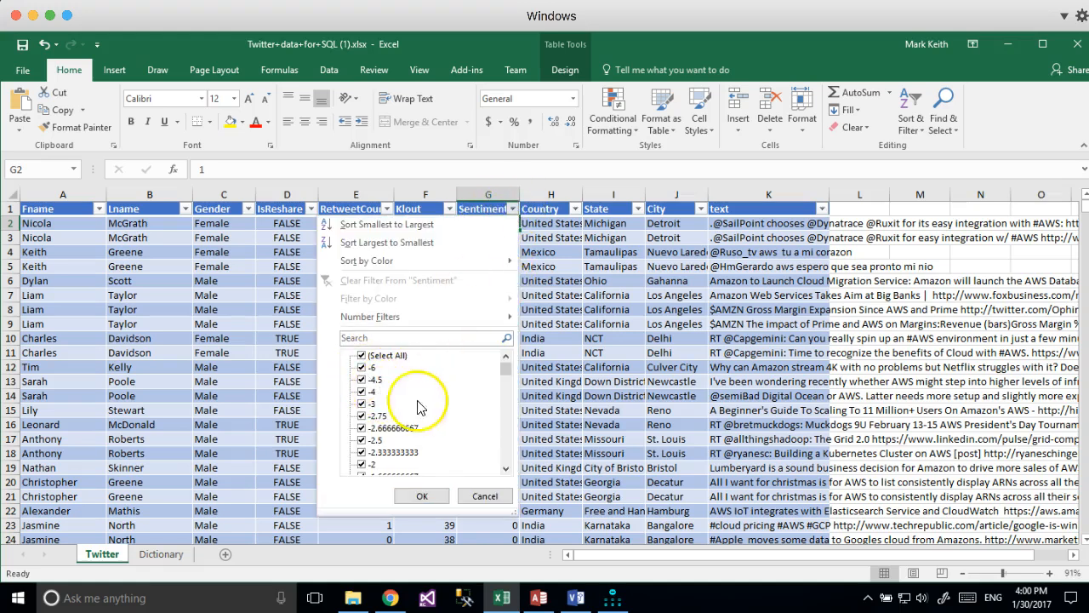
Scroll the Sentiment filter checklist and cancel it without filtering.
left_click(505, 411)
left_click_drag(506, 412, 507, 368)
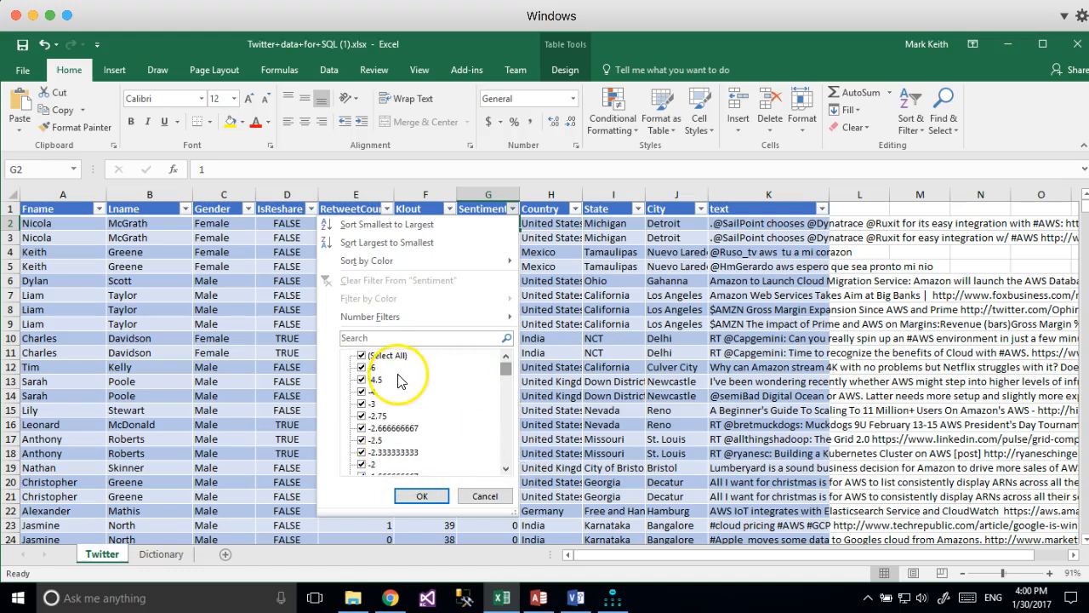
left_click(485, 495)
Select row 2's Country and name cells, then return to the MyEducator browser window.
left_click(560, 223)
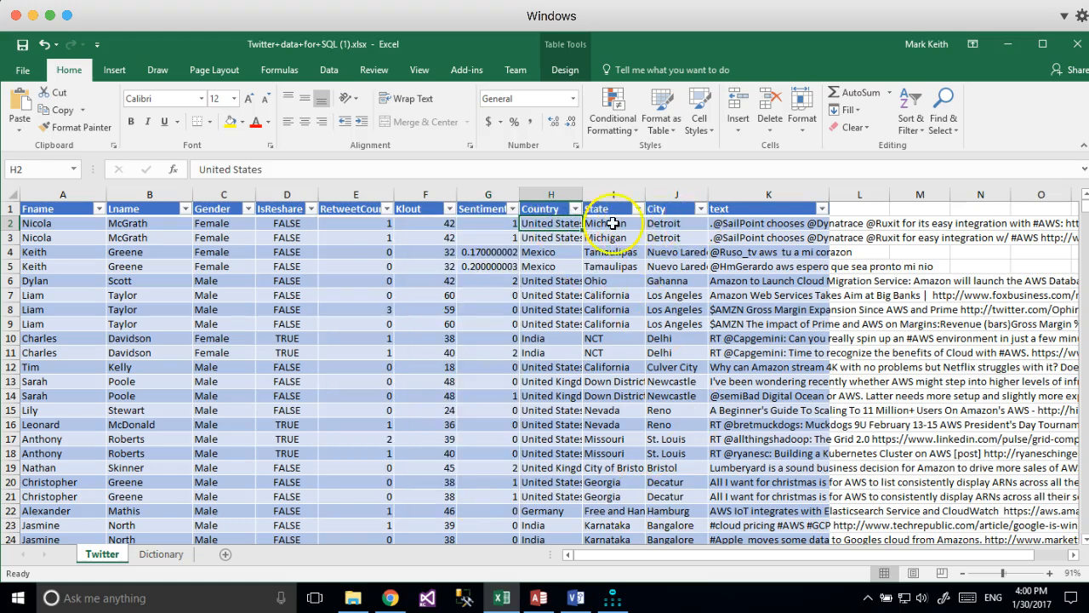
left_click_drag(85, 223, 151, 225)
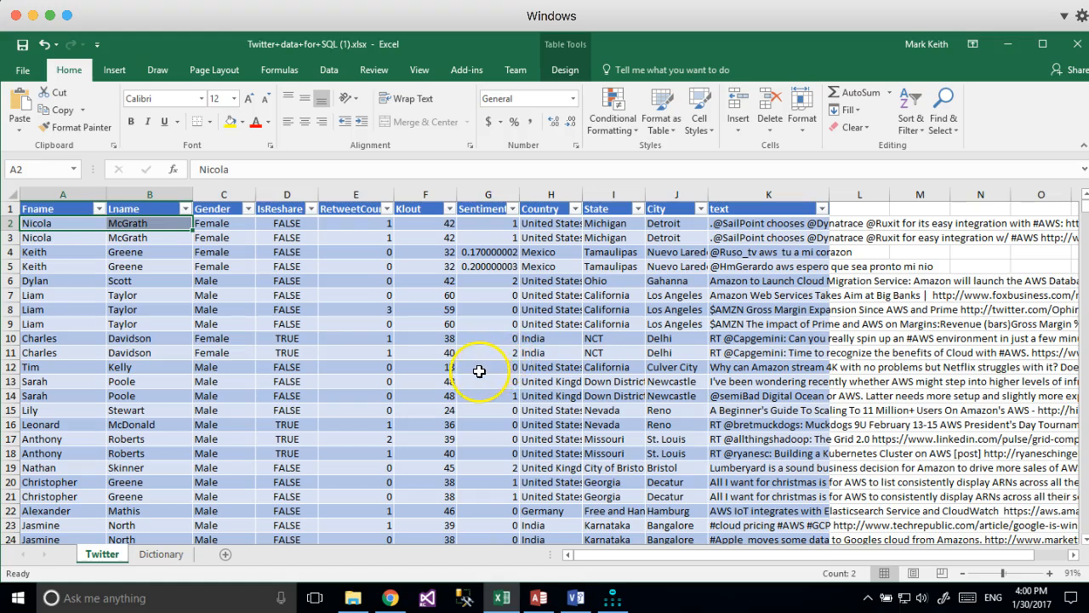
left_click(387, 600)
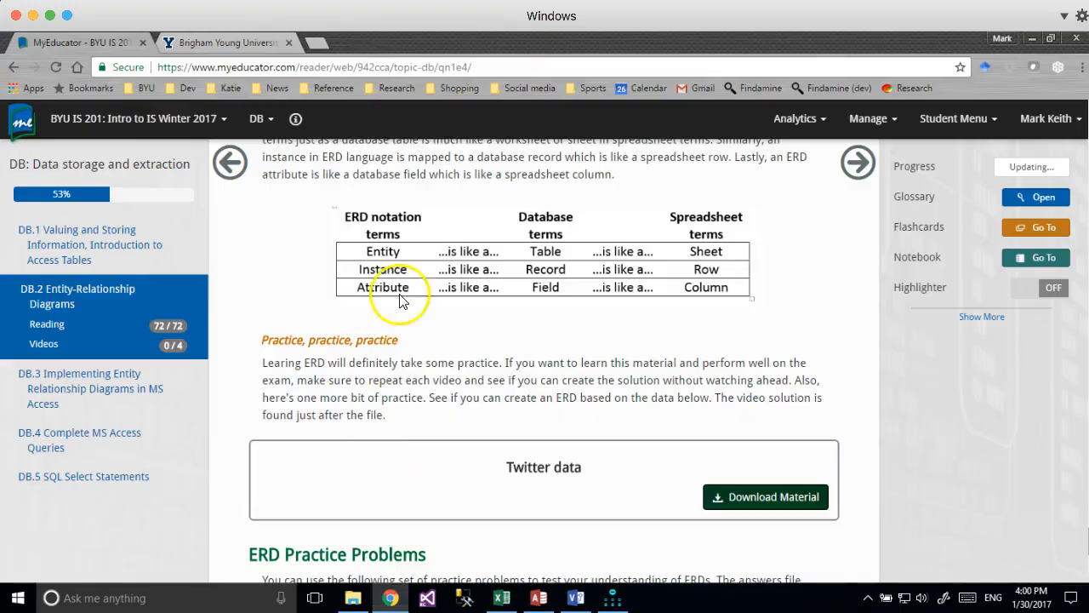
Go to the Lucidchart website in a new tab and open its login page.
left_click(314, 43)
type("lucidchart.com")
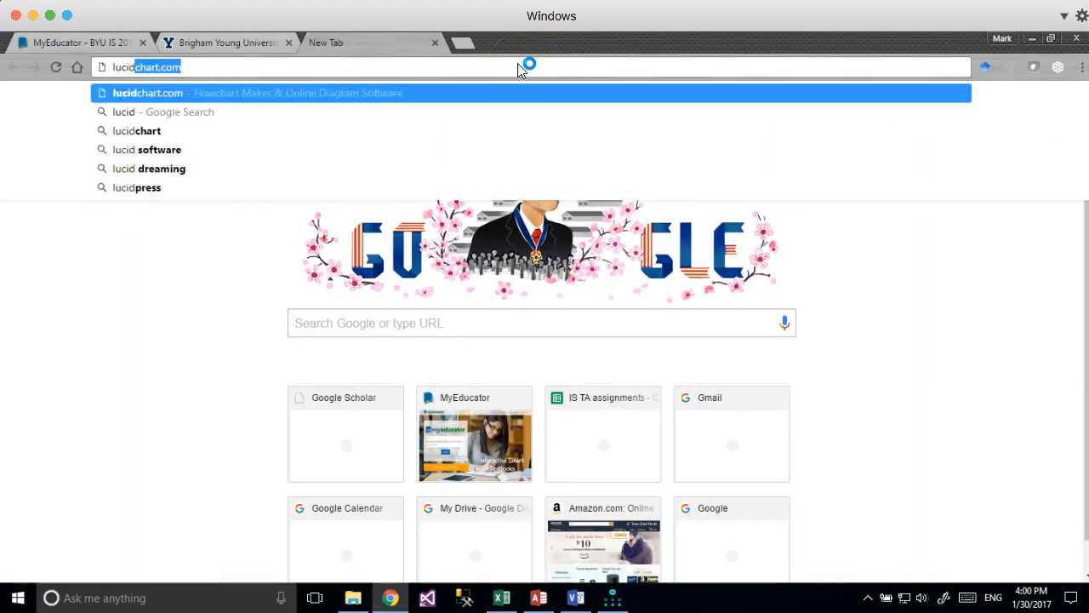
key("Return")
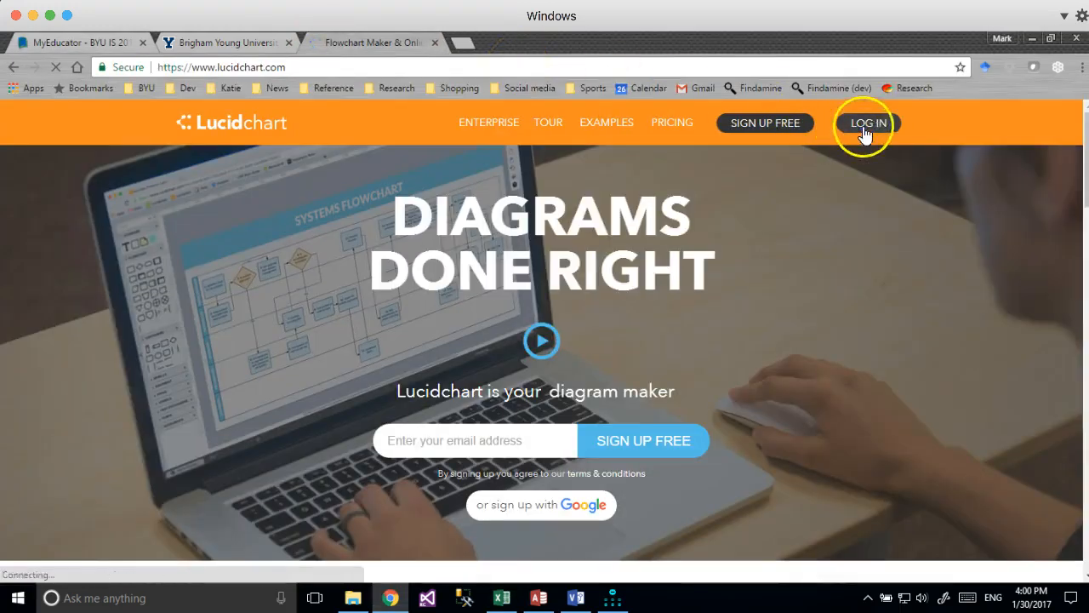
left_click(860, 123)
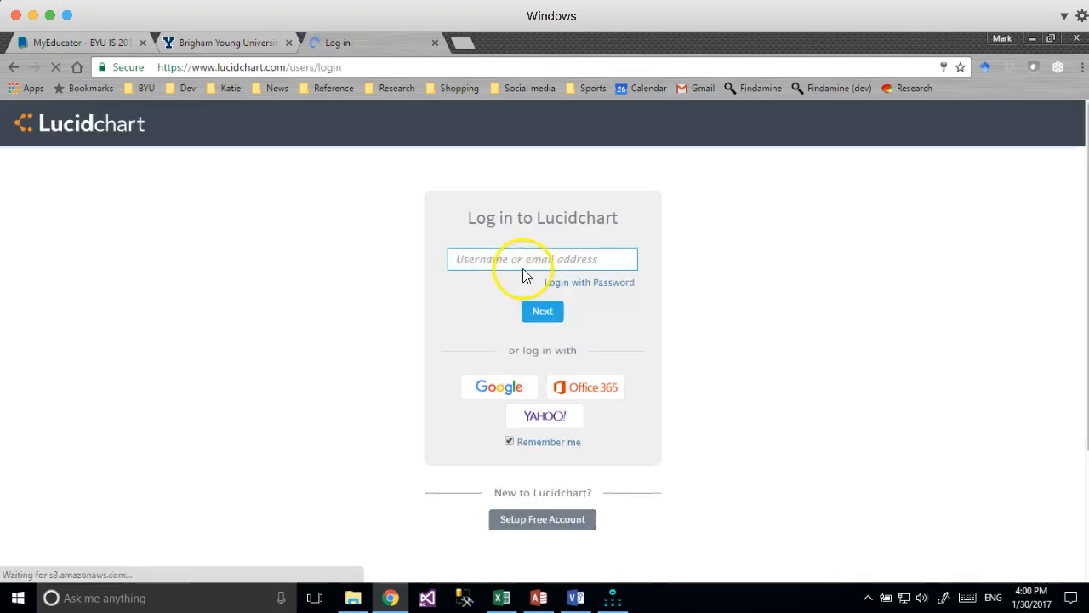
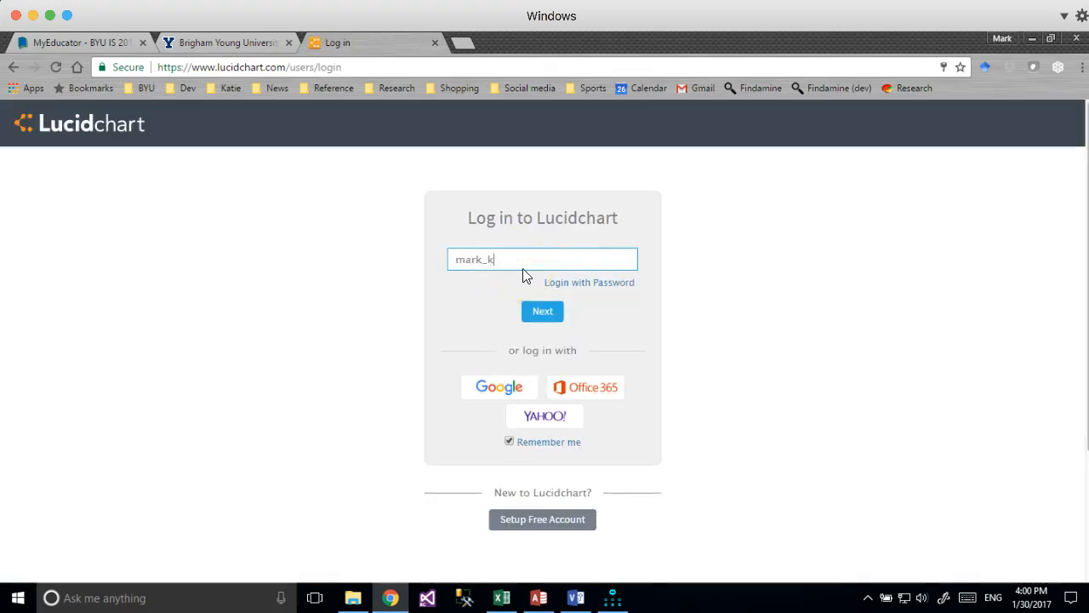
Log in with the account e-mail and password, then create a new blank document.
key("Return")
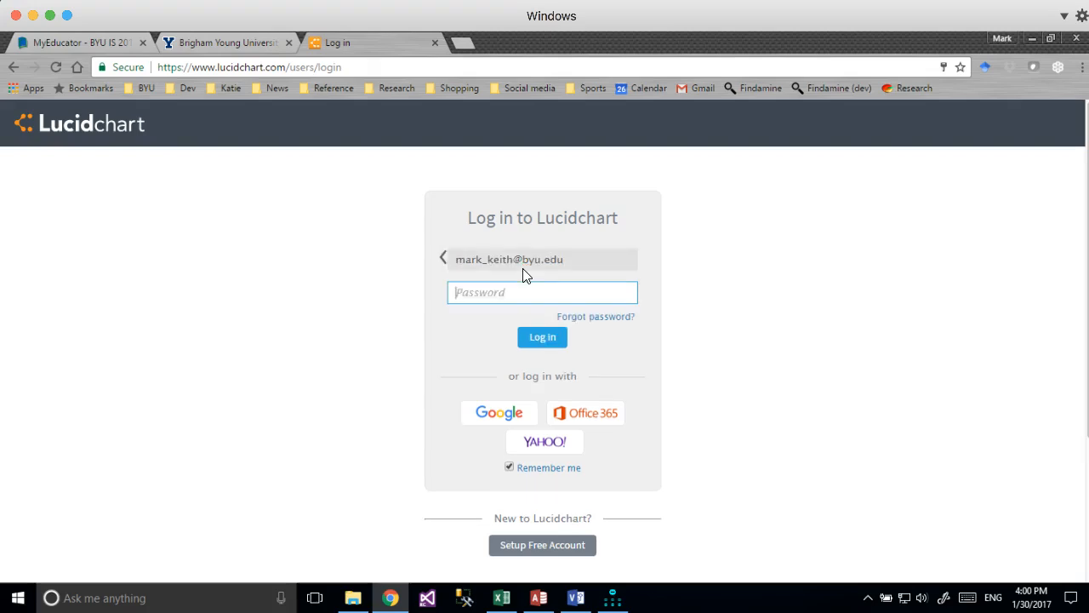
type("••••••••")
key("Return")
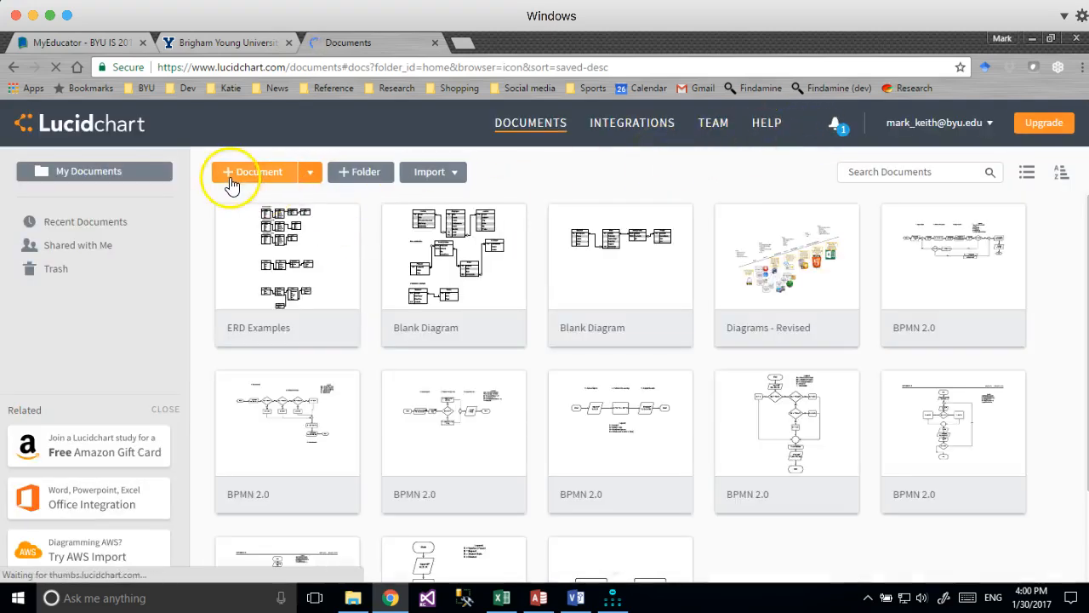
left_click(231, 185)
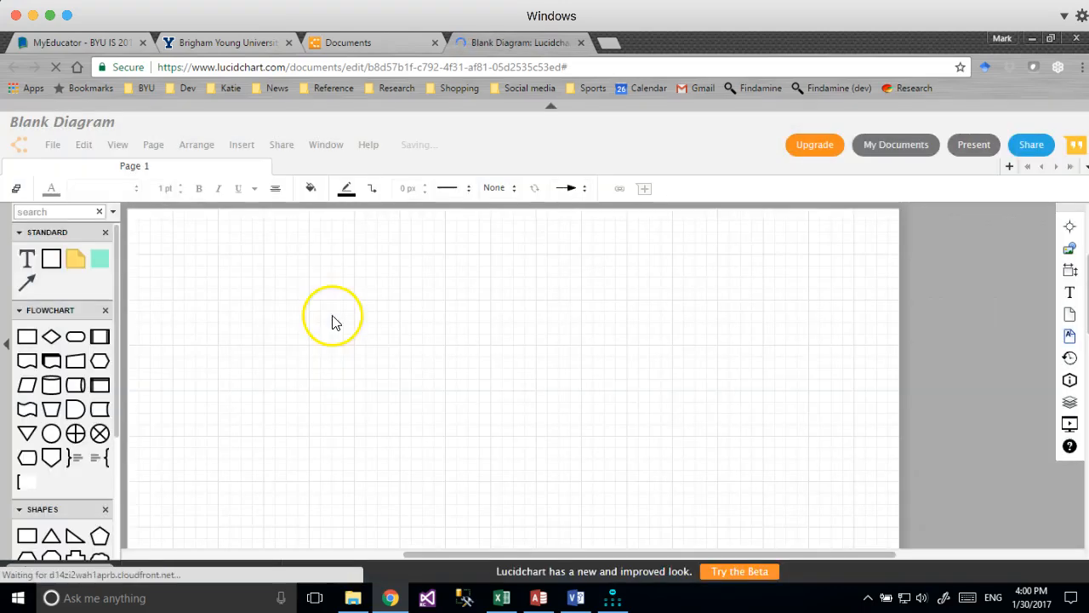
Replace the Flowchart shape library with the Entity Relationship library.
left_click(105, 309)
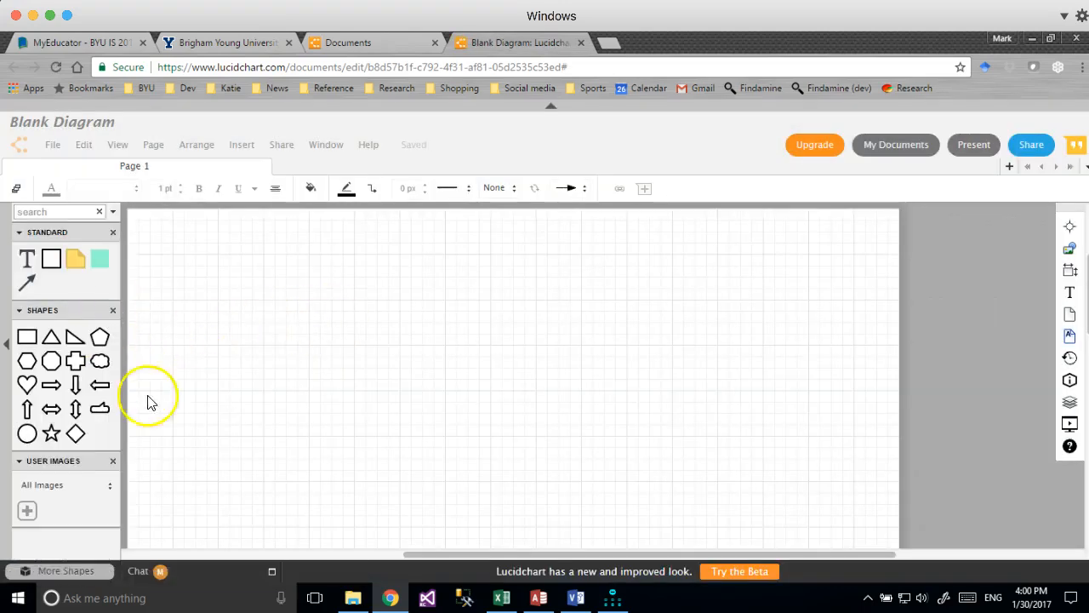
left_click(65, 571)
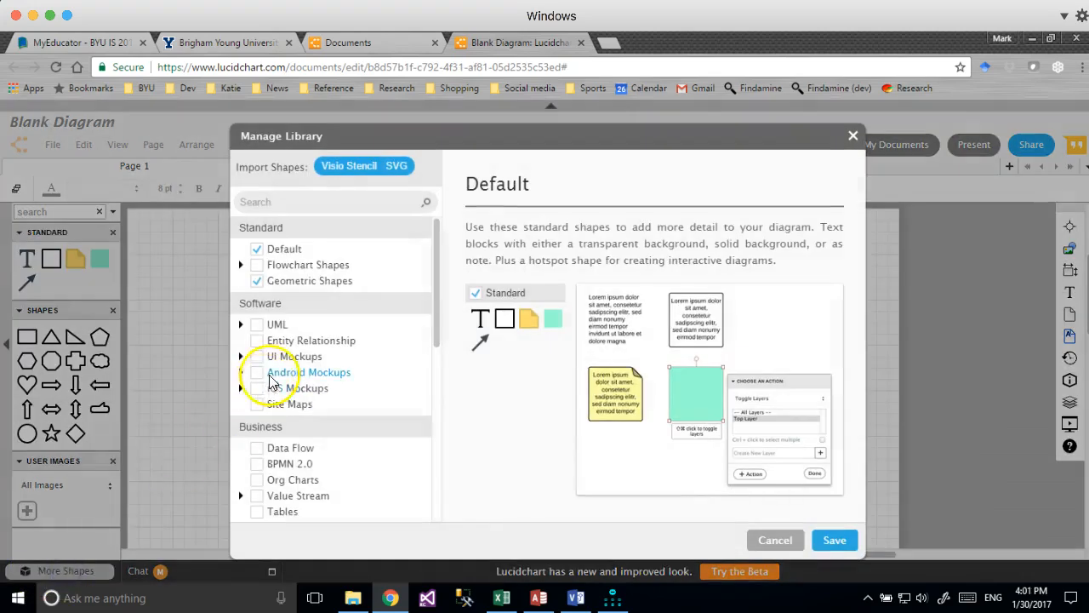
left_click(255, 340)
left_click(833, 540)
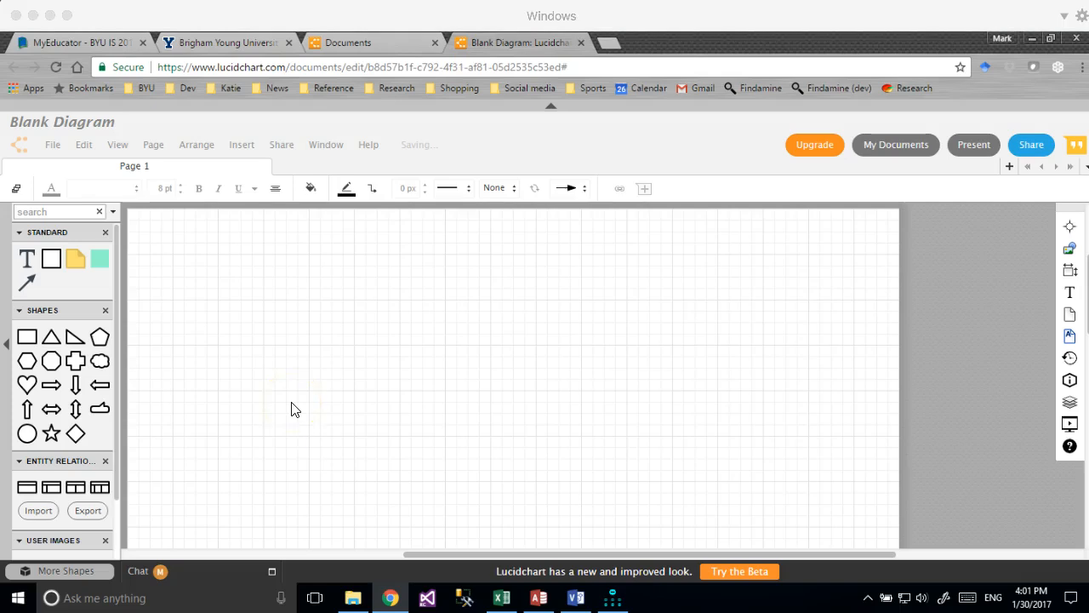
left_click(500, 600)
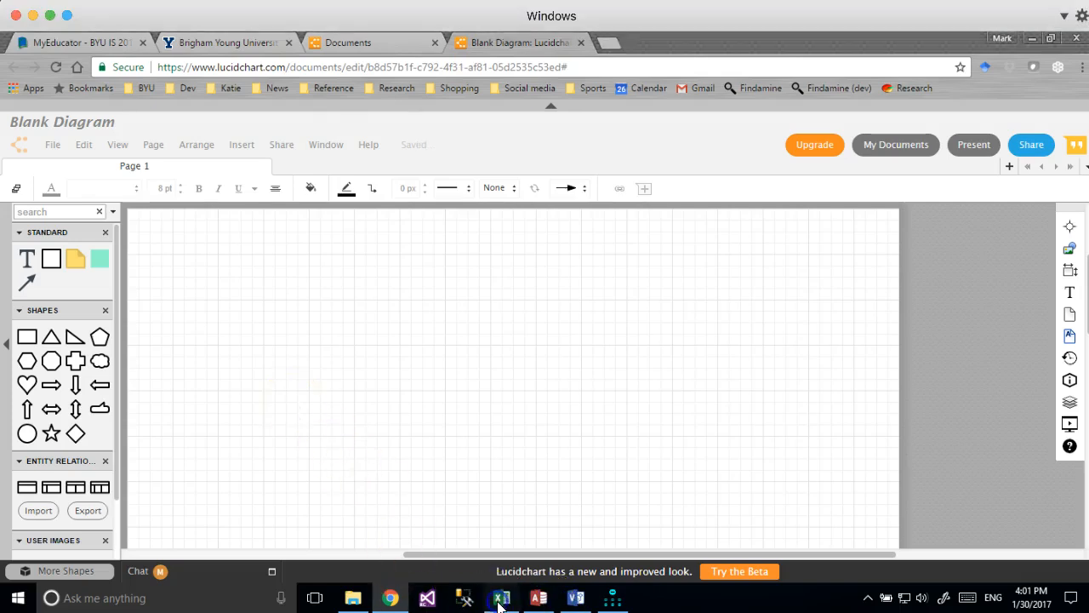
left_click(145, 268)
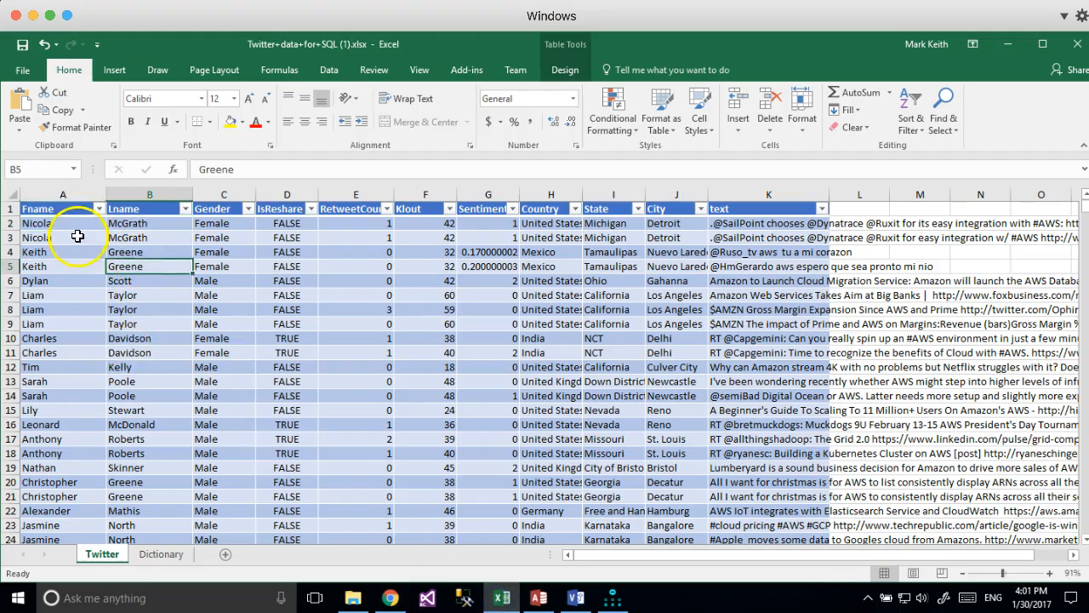
left_click_drag(80, 223, 163, 223)
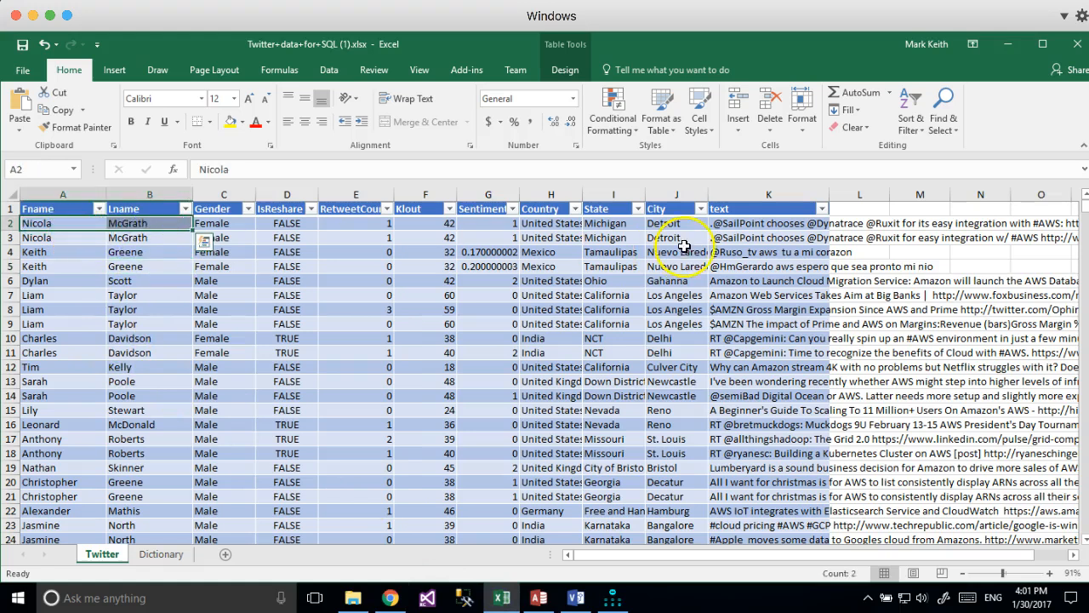
left_click(768, 223)
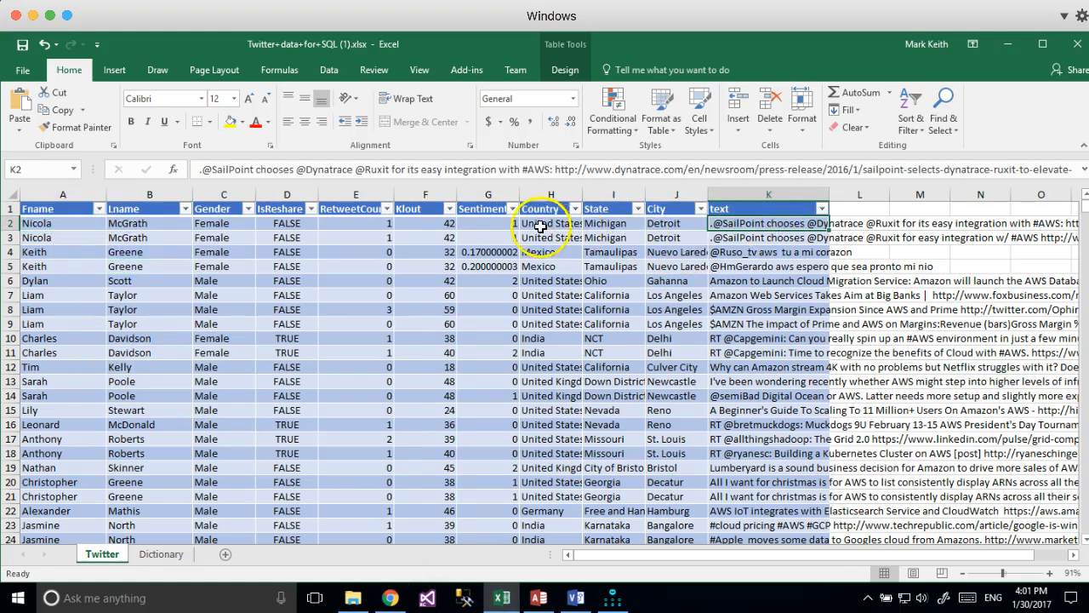
left_click_drag(536, 223, 702, 224)
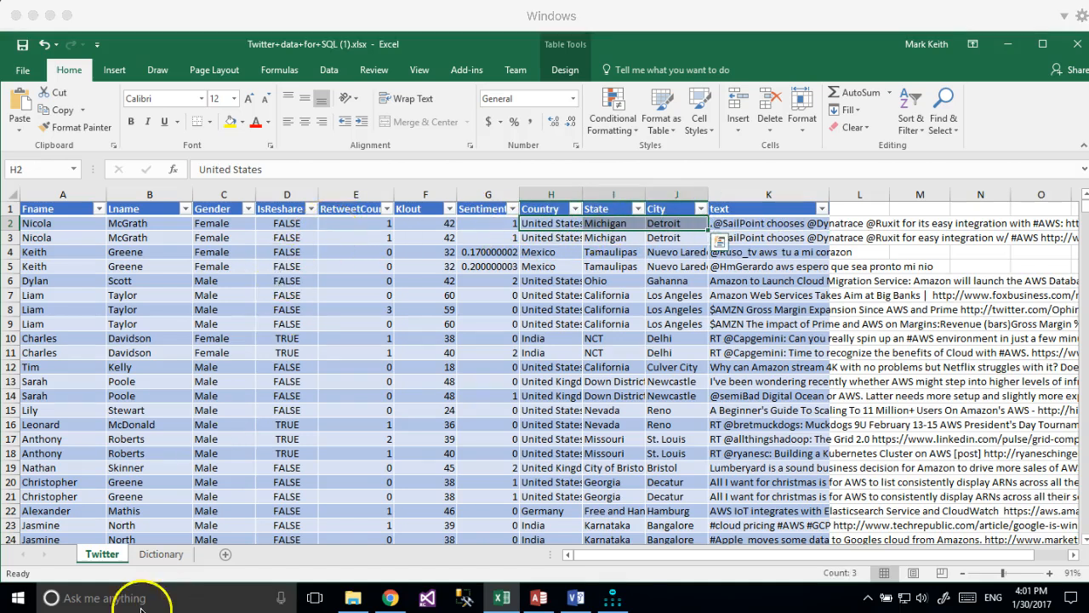
left_click(393, 597)
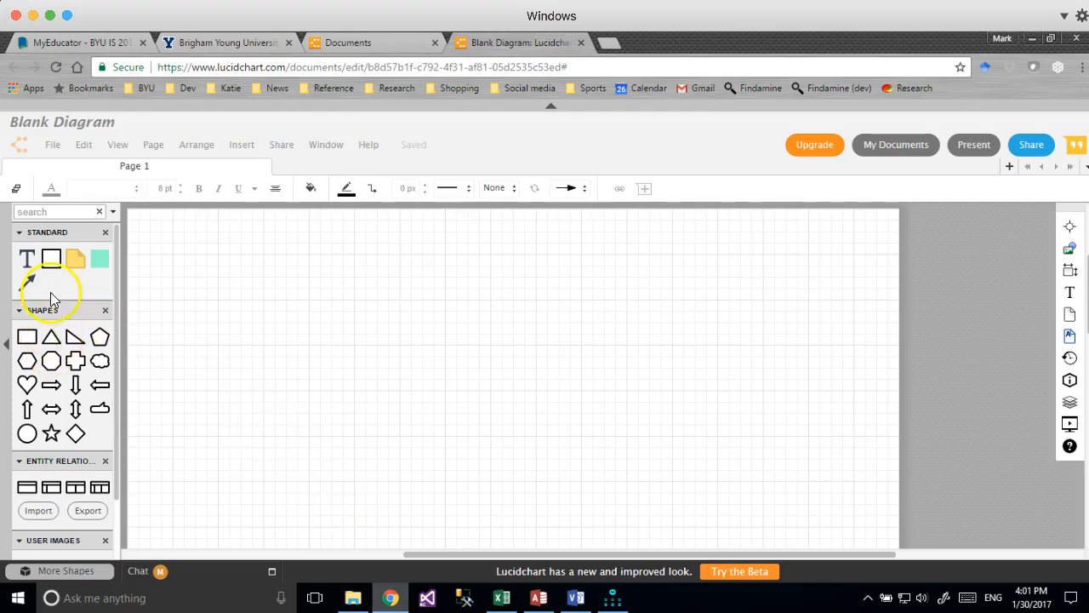
Place three Entity shapes side by side across the canvas.
left_click_drag(70, 459, 76, 301)
left_click_drag(51, 337, 280, 308)
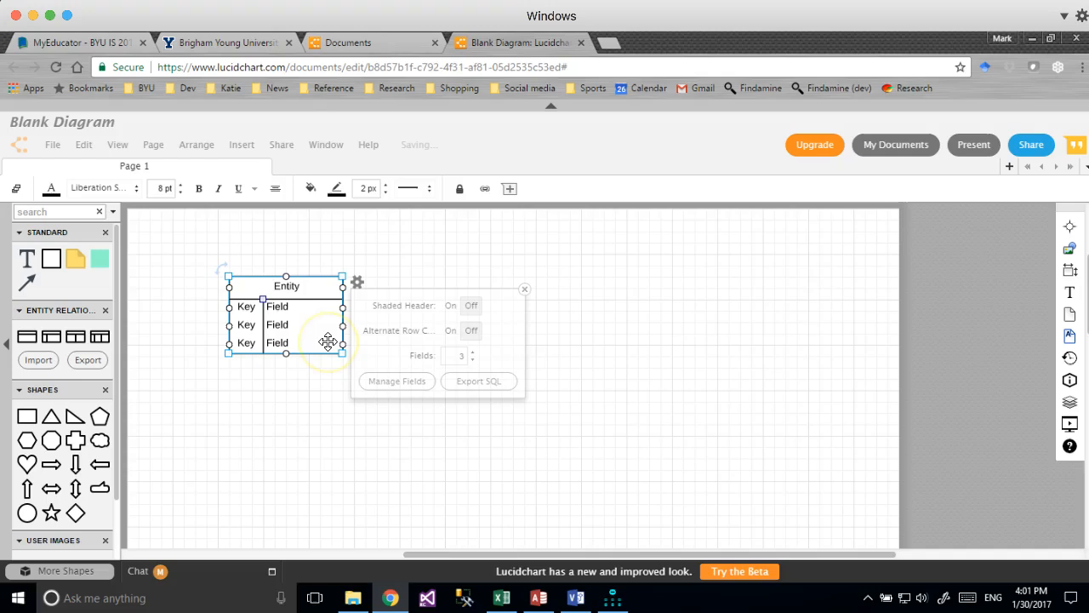
left_click_drag(53, 338, 477, 279)
left_click_drag(54, 341, 712, 290)
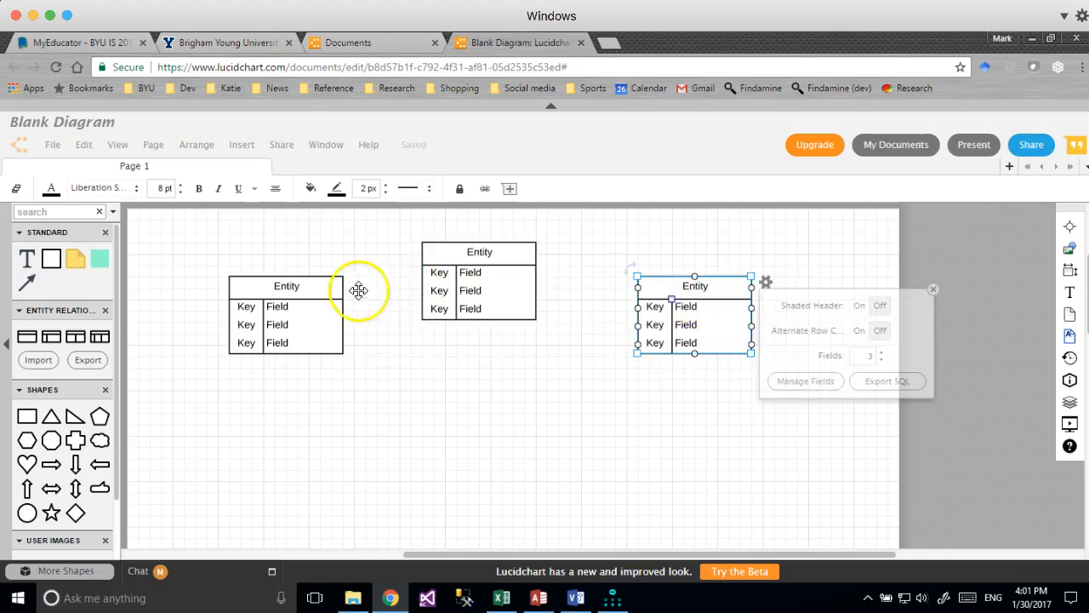
Title the tables Tweeter, Tweet and Location, checking the Gender data in Excel.
left_click(289, 287)
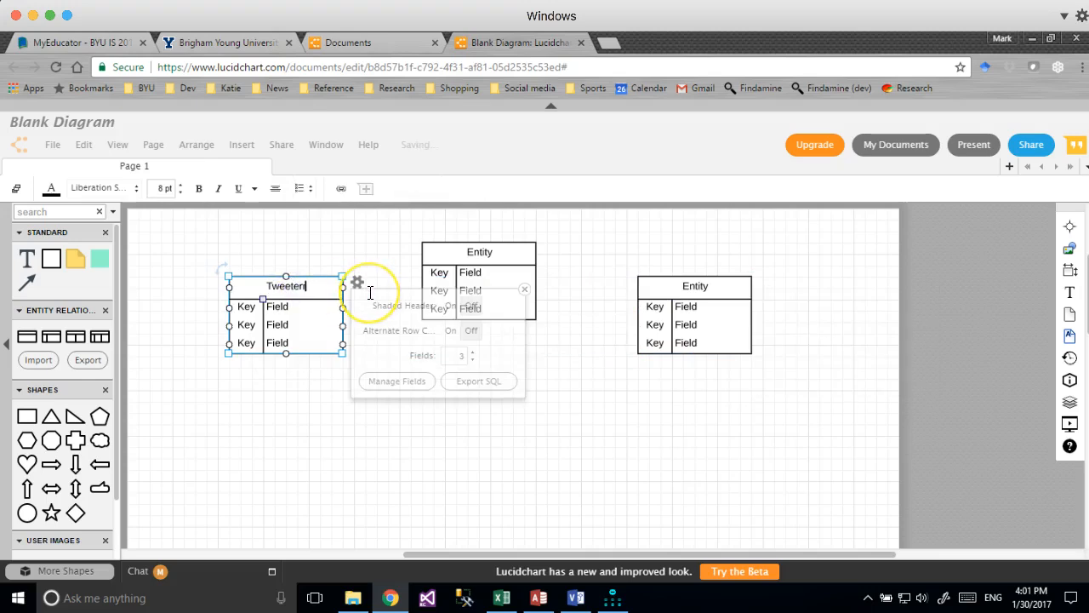
double_click(478, 252)
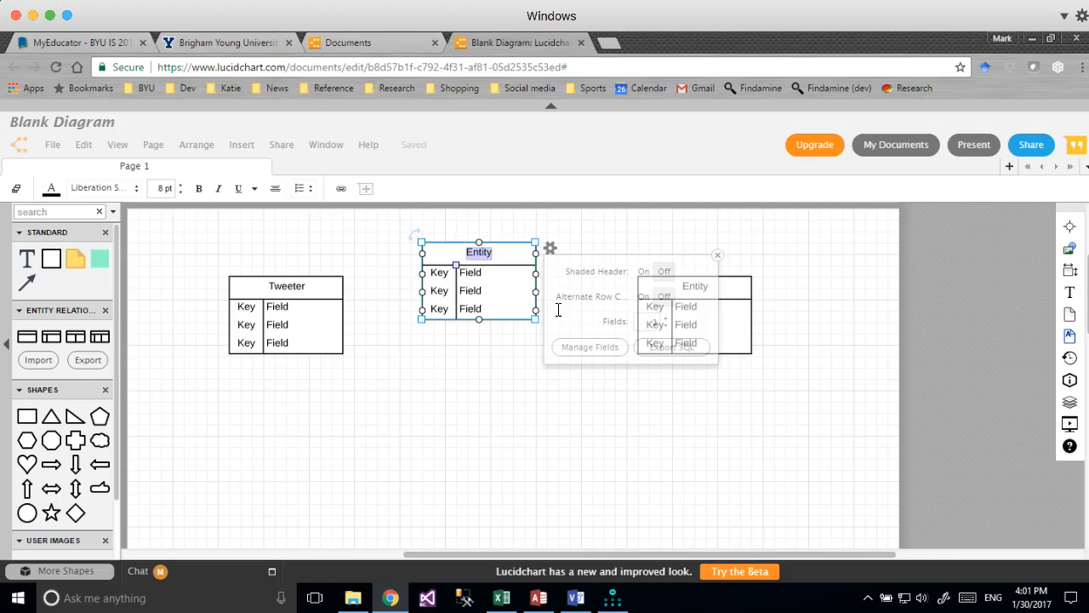
left_click(737, 289)
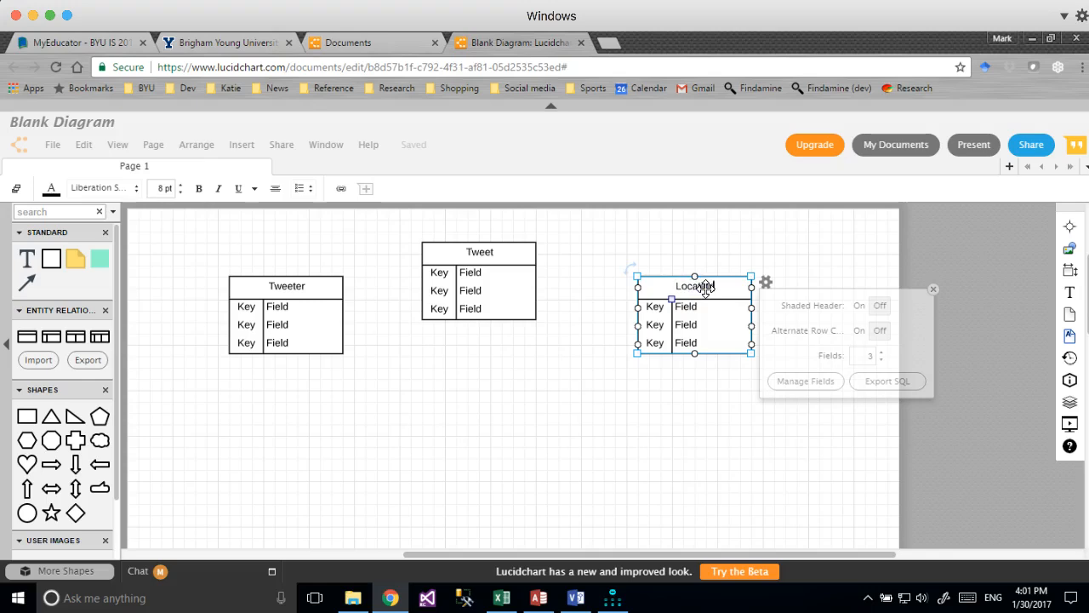
left_click(244, 306)
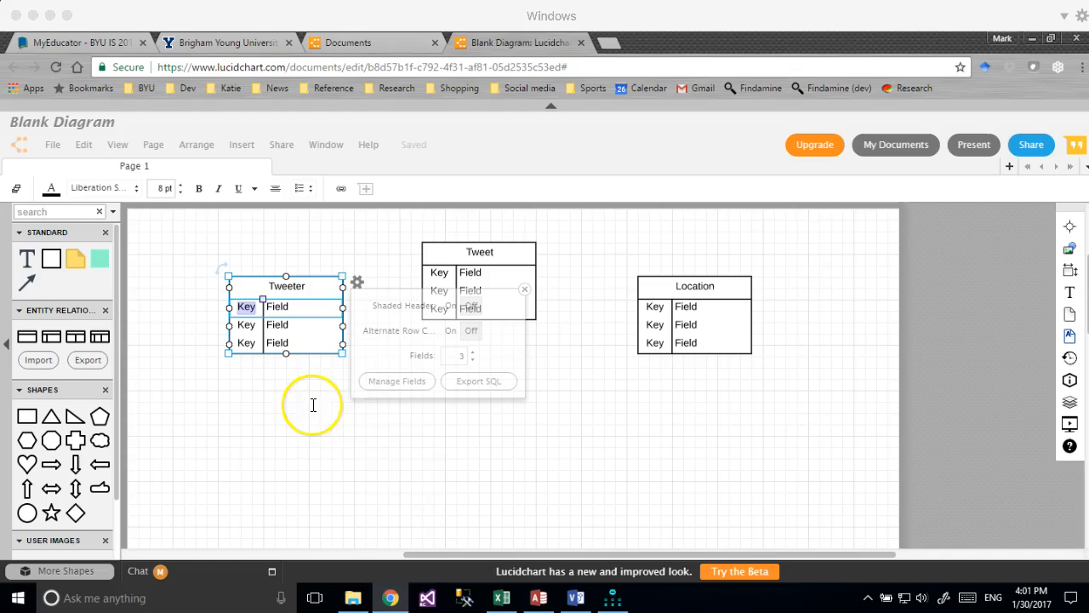
left_click(502, 597)
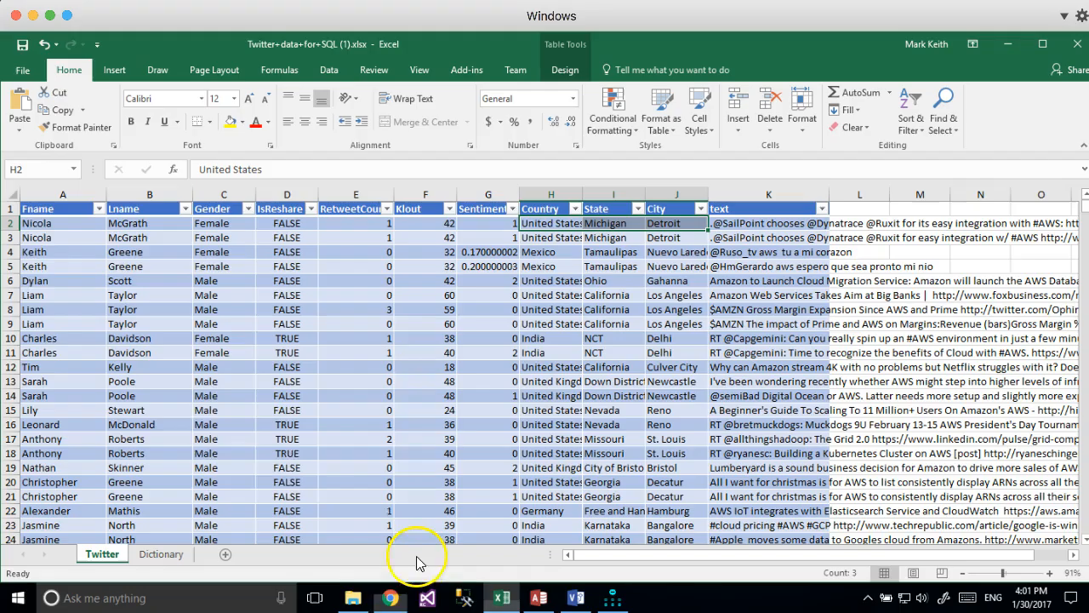
left_click(245, 233)
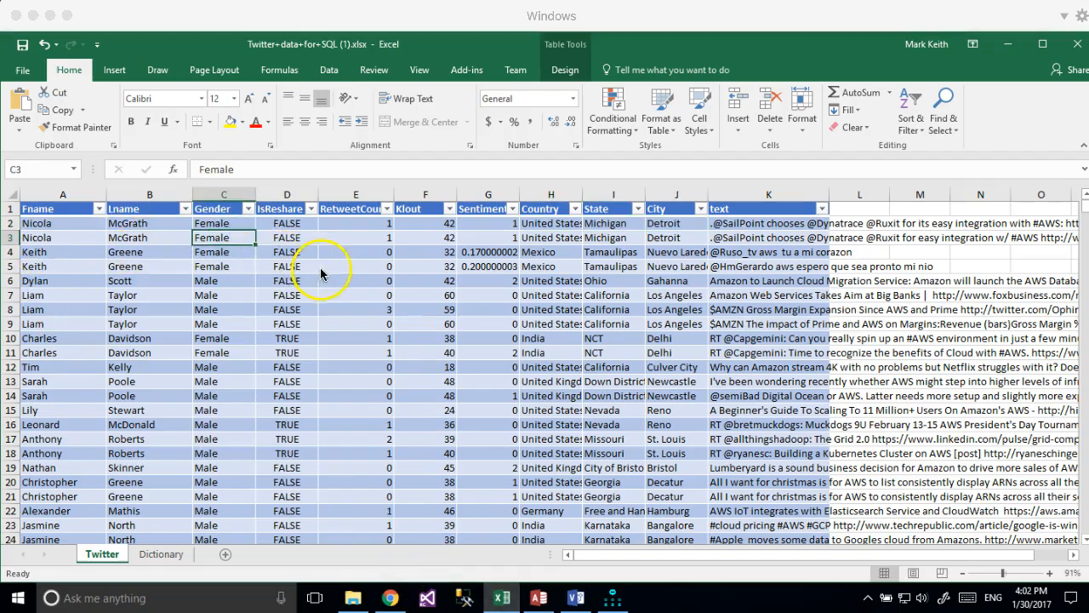
left_click(390, 598)
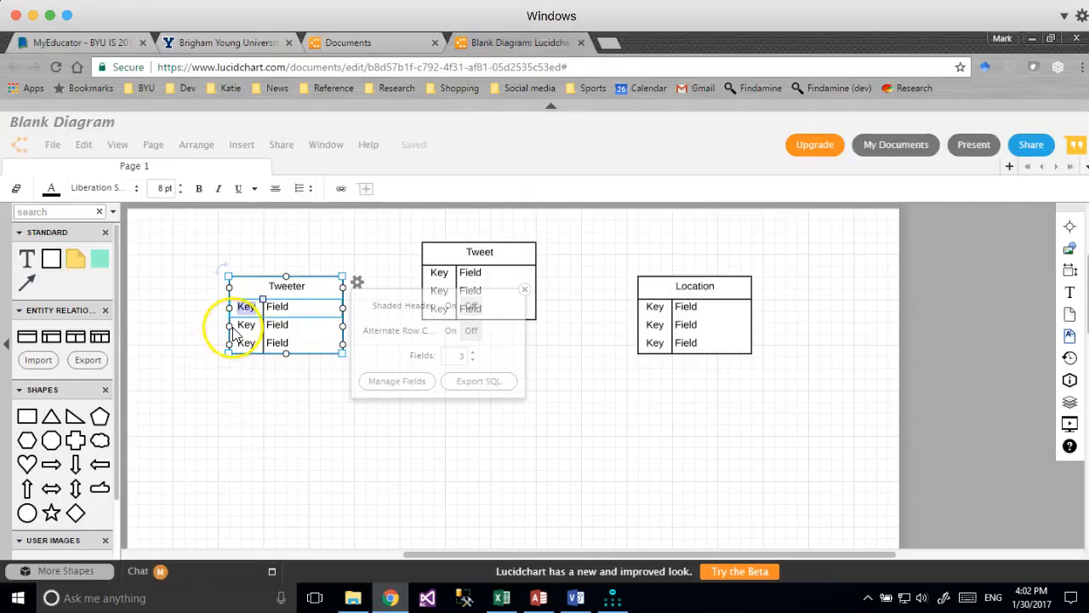
Fill the Tweeter table's rows with PK UserID, Fname and Lname.
double_click(277, 308)
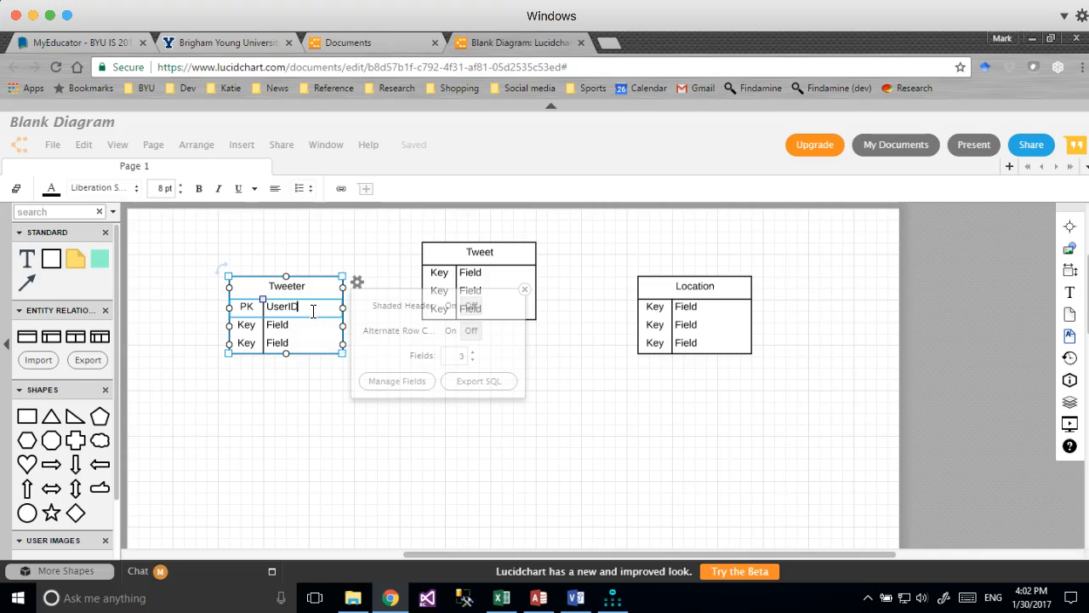
left_click(247, 328)
double_click(249, 328)
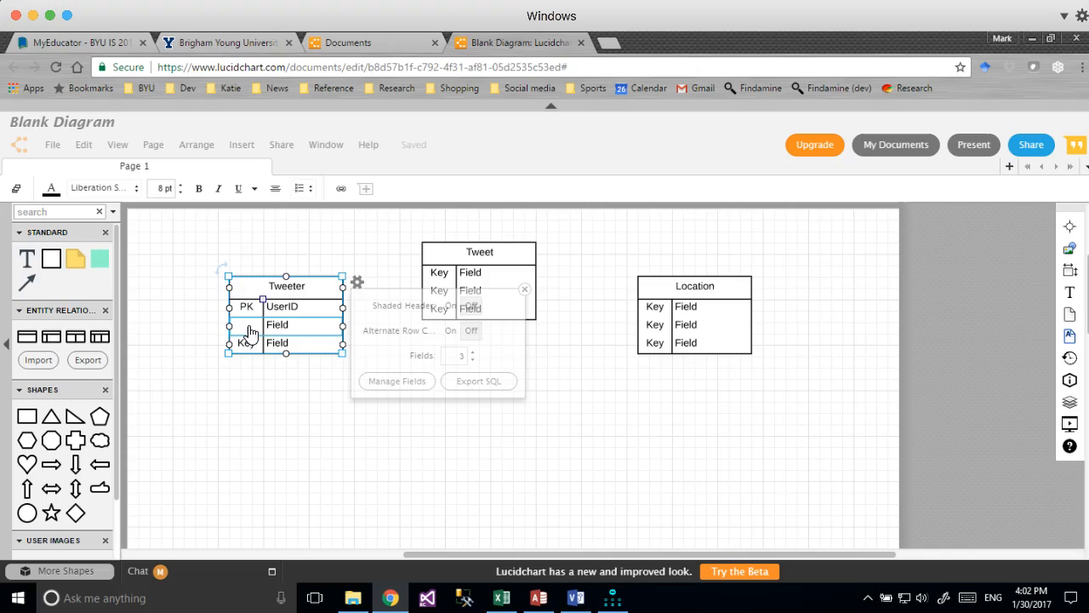
left_click(279, 326)
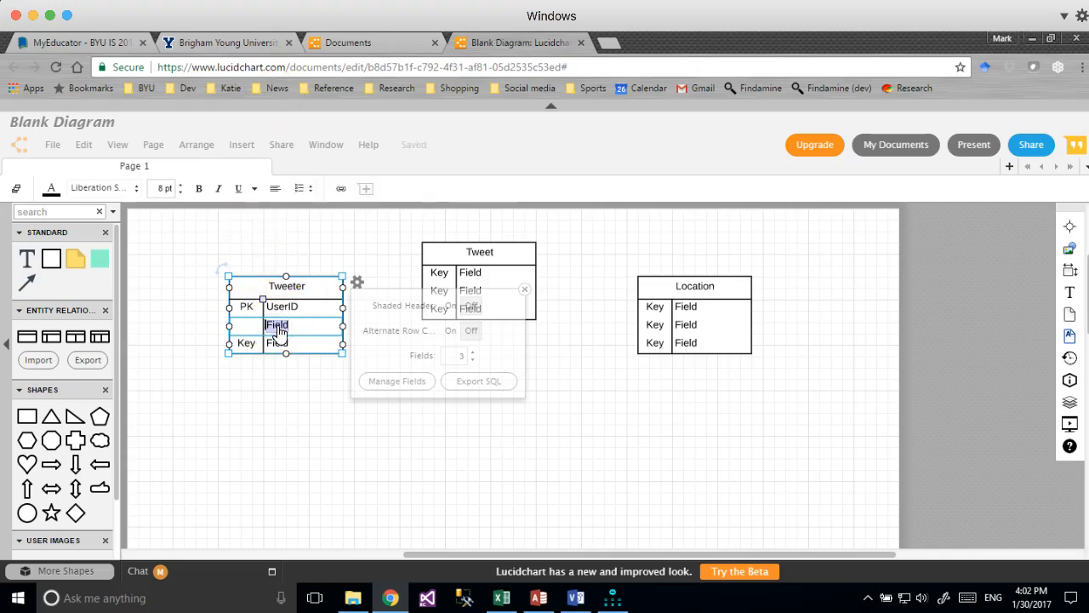
type("Fr")
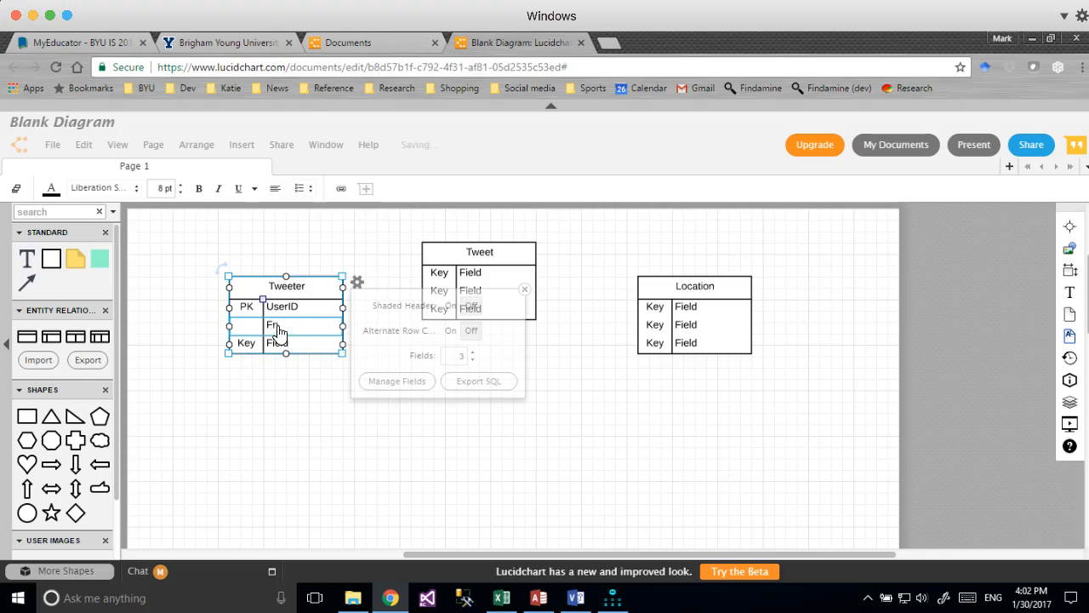
double_click(248, 343)
key("BackSpace")
double_click(283, 344)
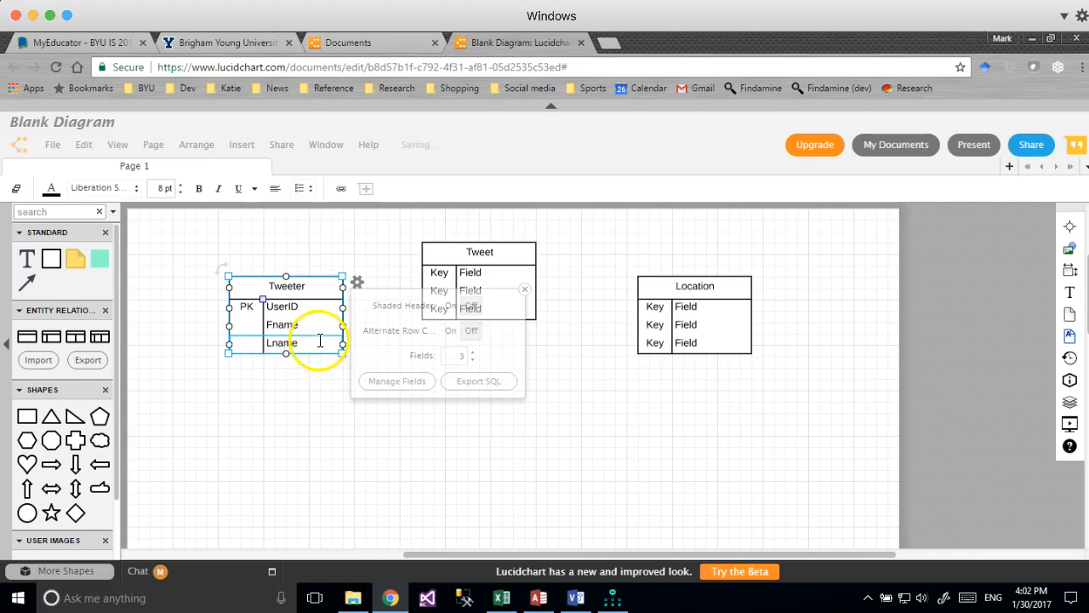
Raise the Tweeter table to four fields, adding a row for Gender.
left_click(474, 359)
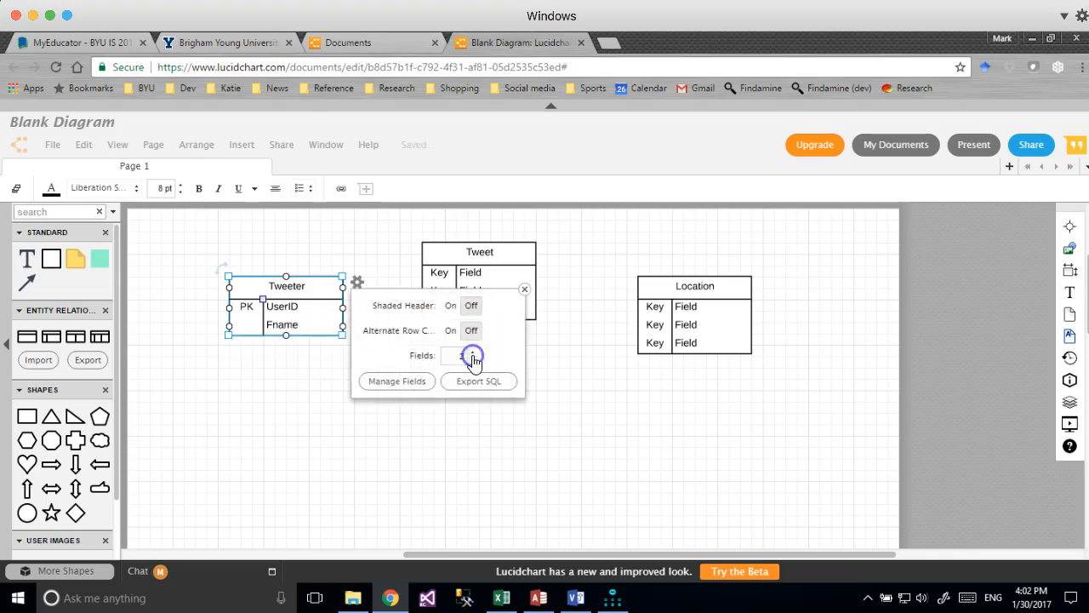
left_click(473, 353)
left_click(473, 353)
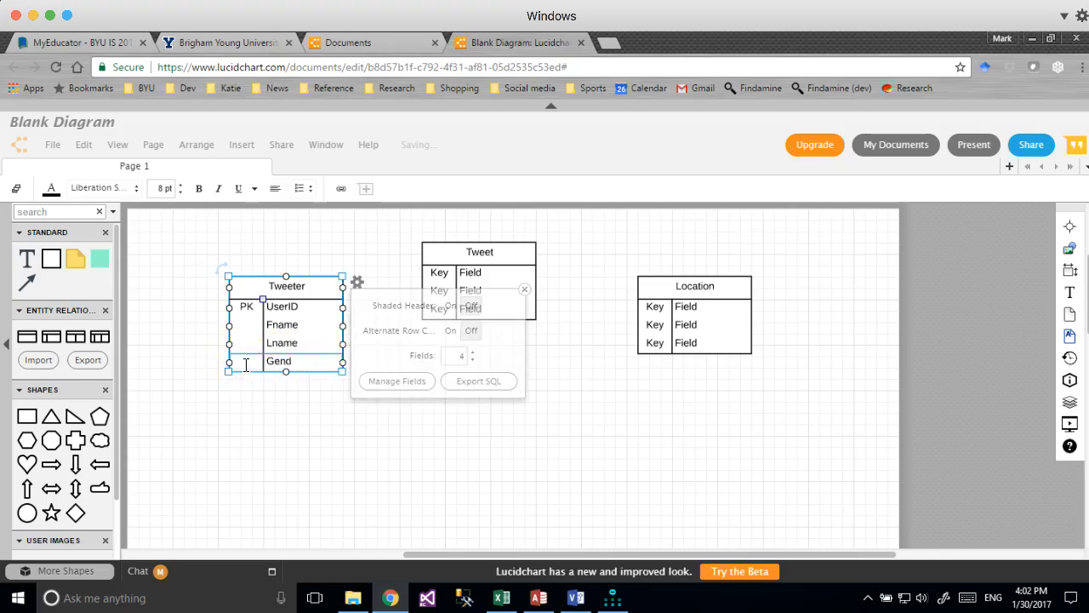
left_click(520, 295)
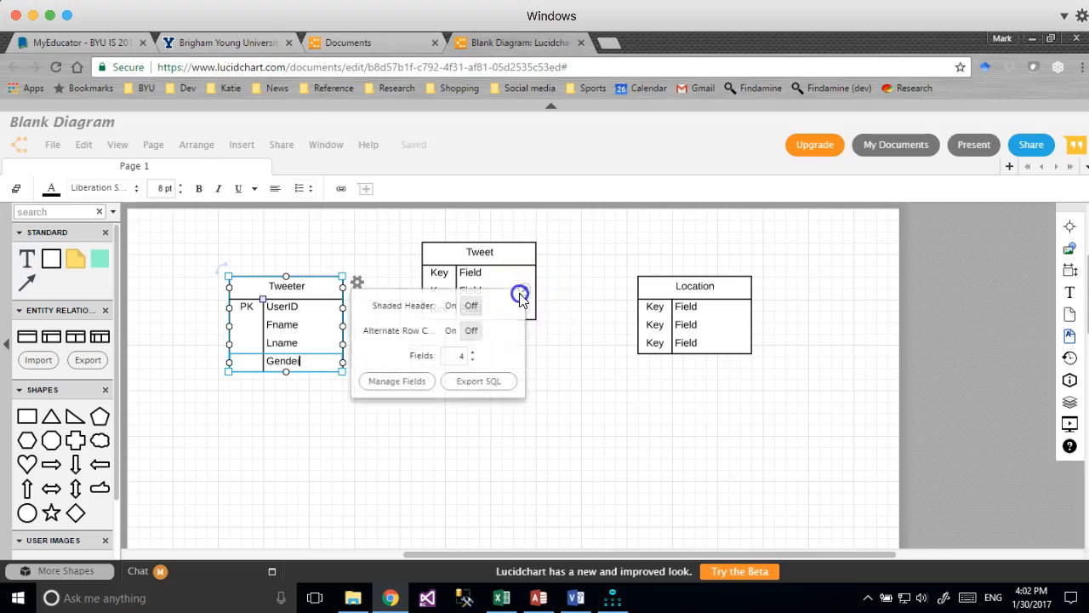
Set the Tweet table's rows to PK TweetID and Text, clearing the third row's key and field.
double_click(438, 272)
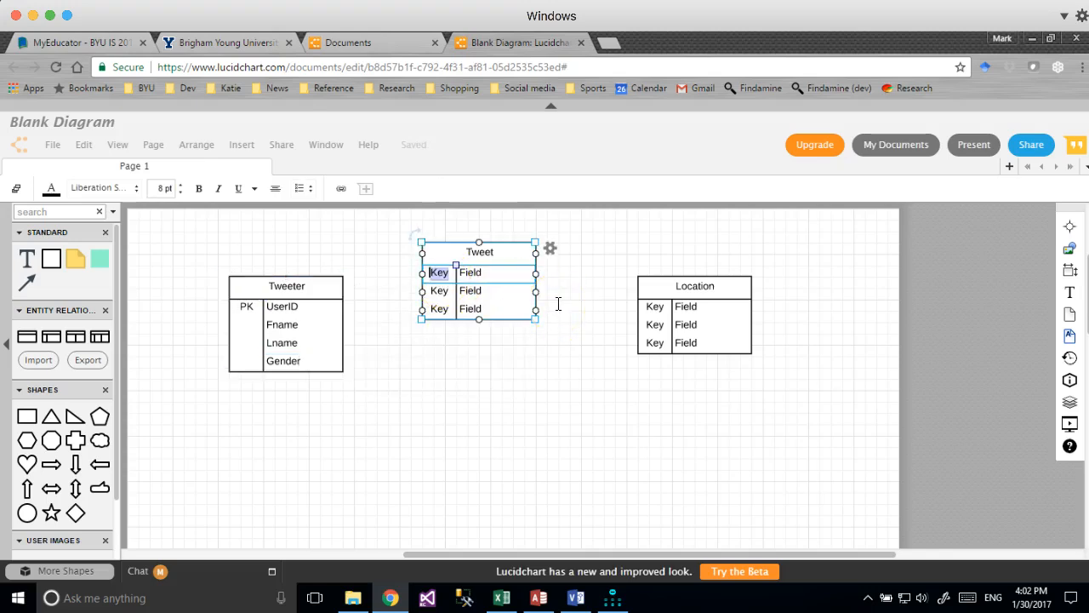
double_click(473, 271)
double_click(442, 292)
key("BackSpace")
double_click(469, 291)
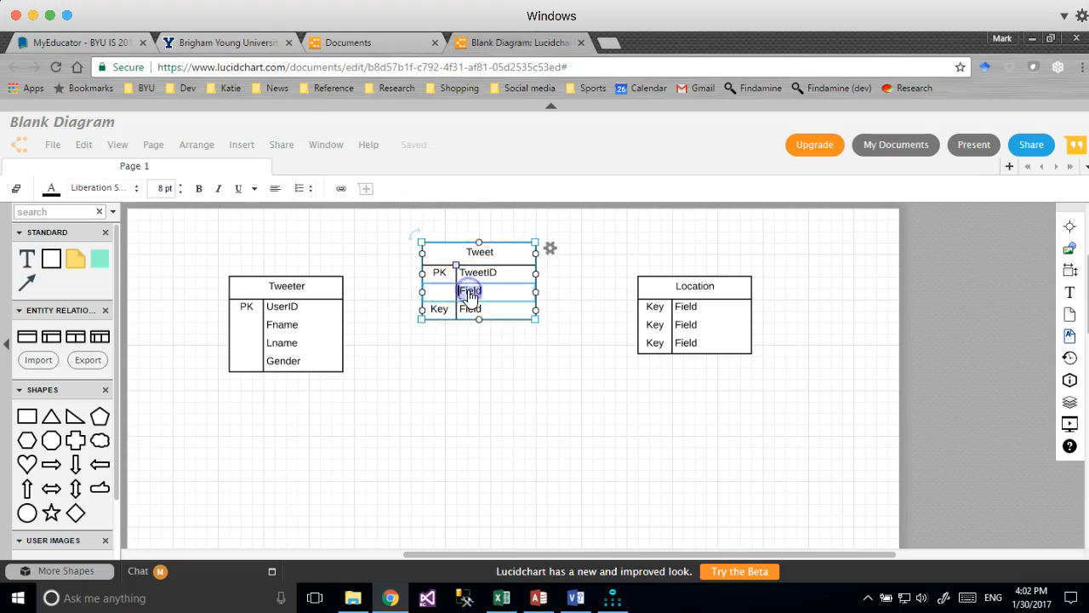
type("test")
left_click(468, 323)
double_click(439, 310)
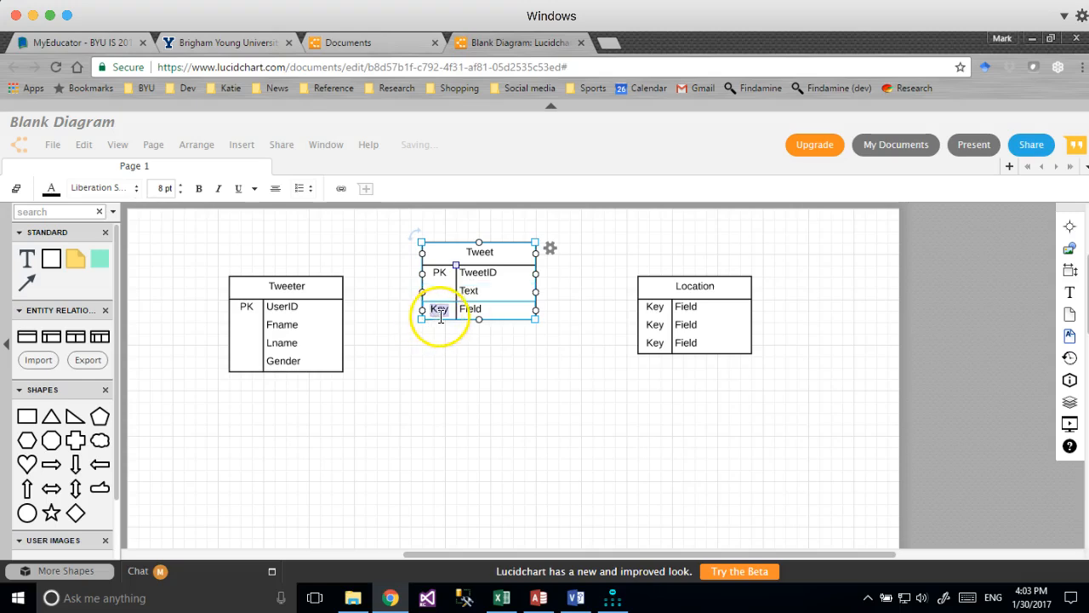
double_click(470, 311)
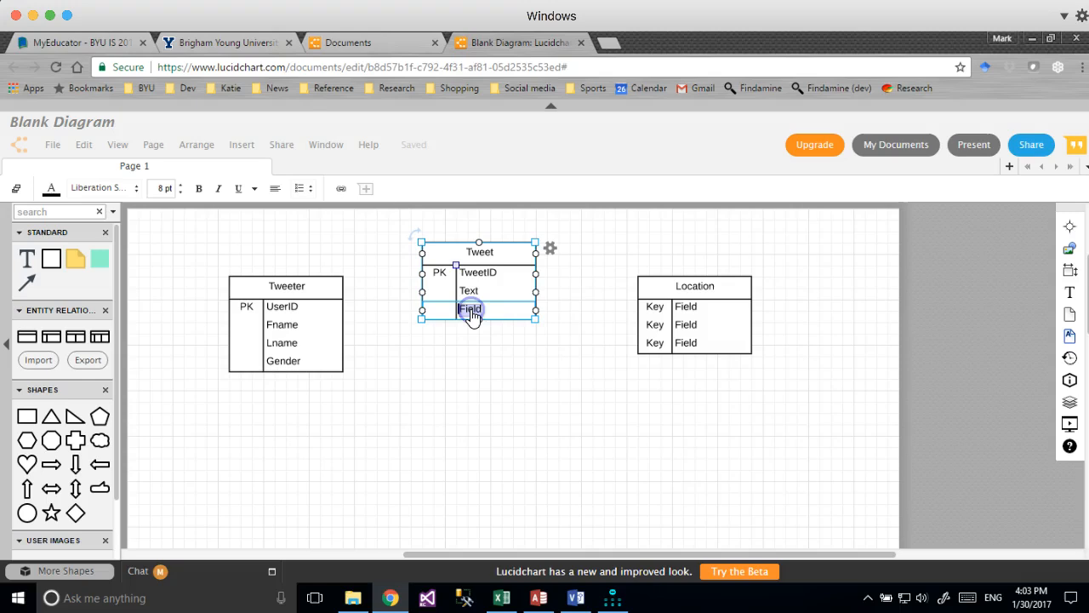
key("BackSpace")
Fill the Location table's rows with PK LocID, City and State, checking column names in Excel.
double_click(693, 286)
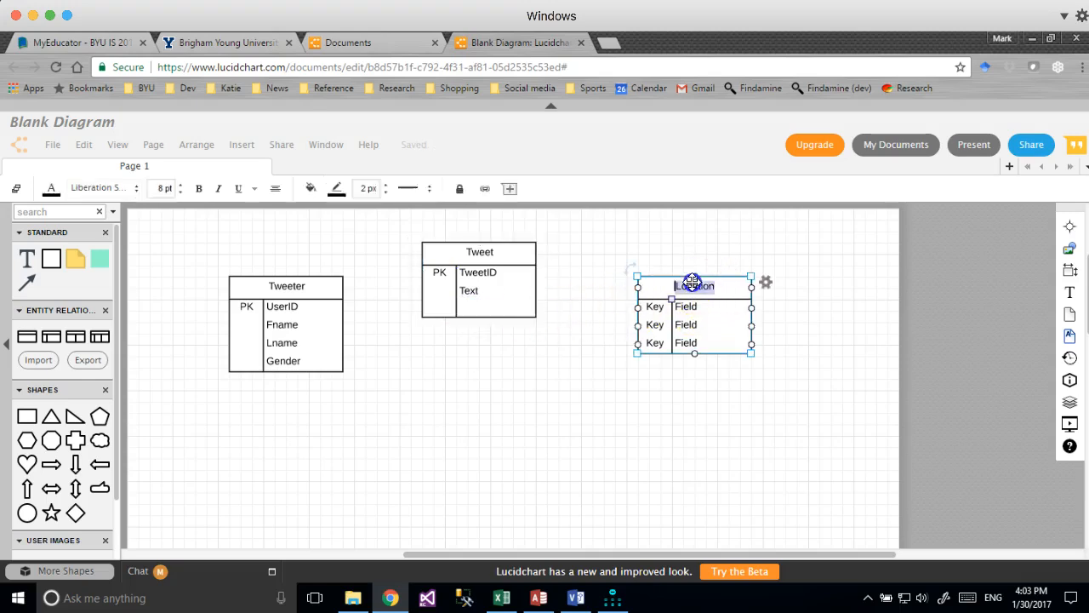
double_click(656, 308)
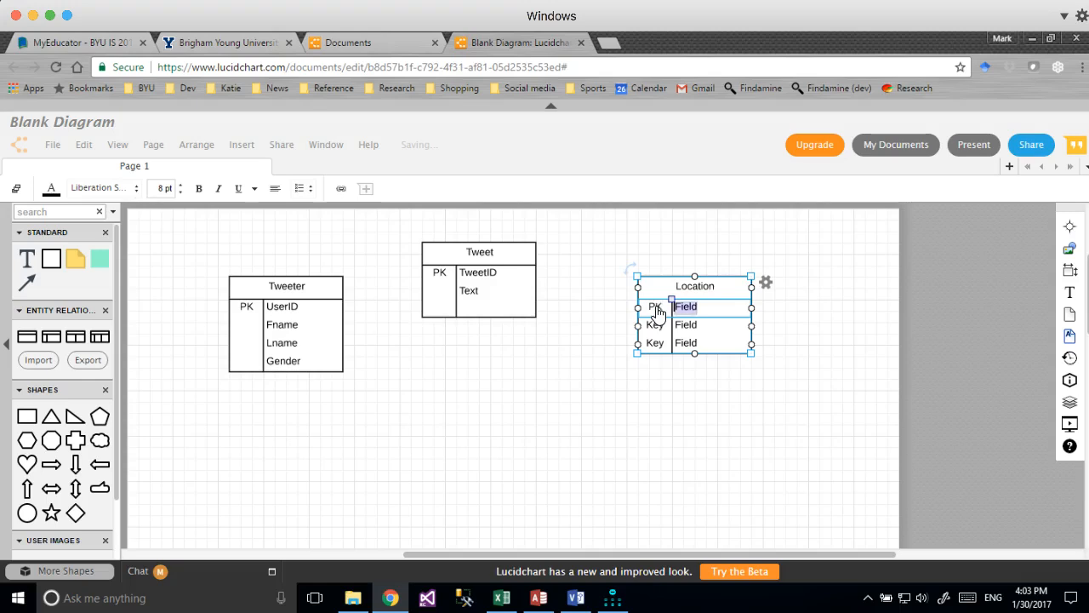
type("LocID")
key("Tab")
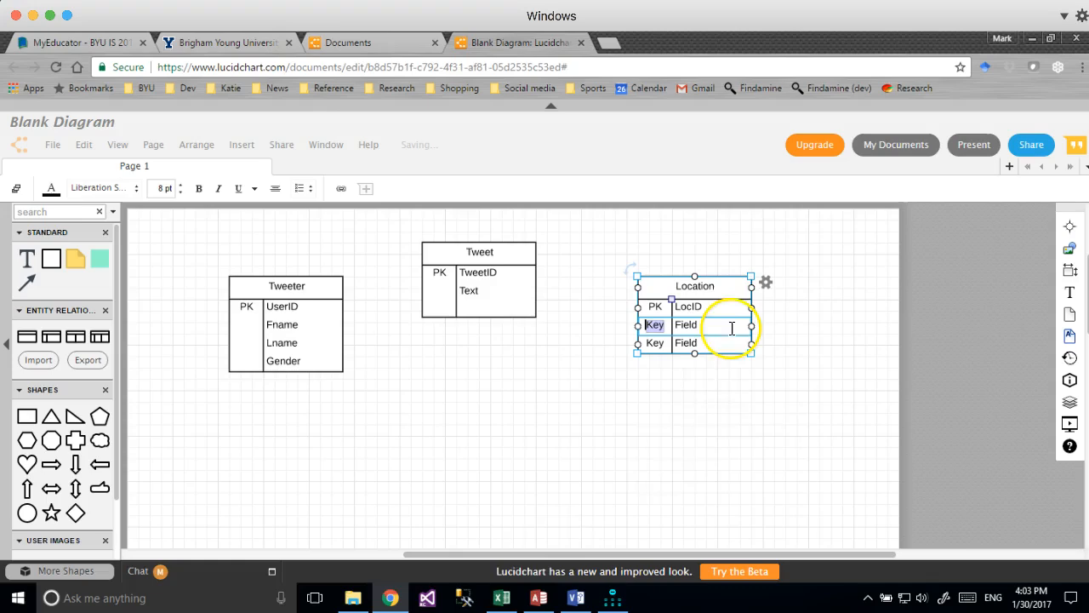
left_click(502, 598)
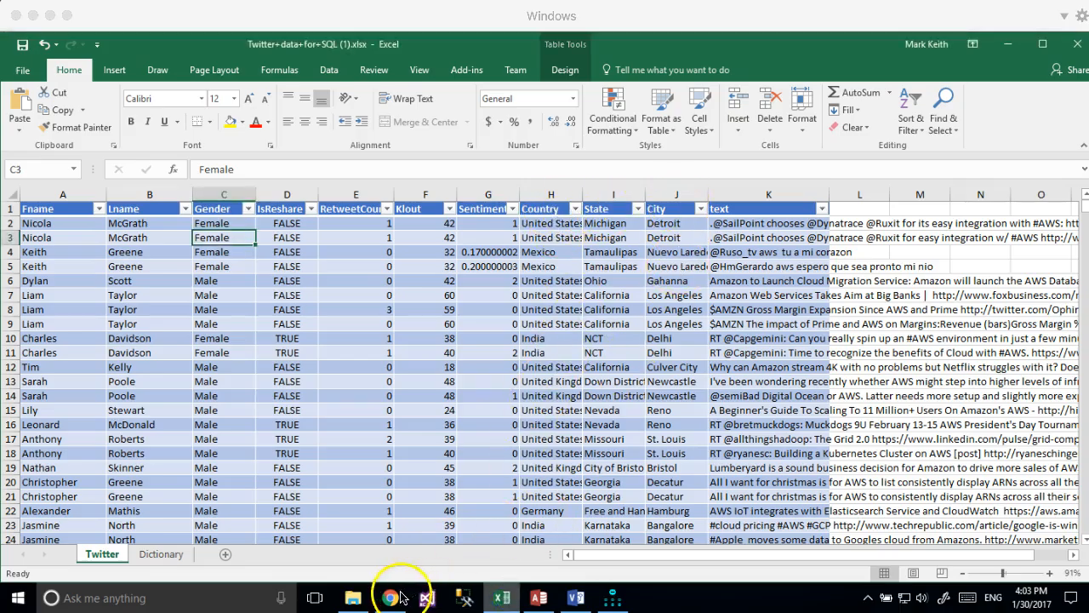
left_click(391, 596)
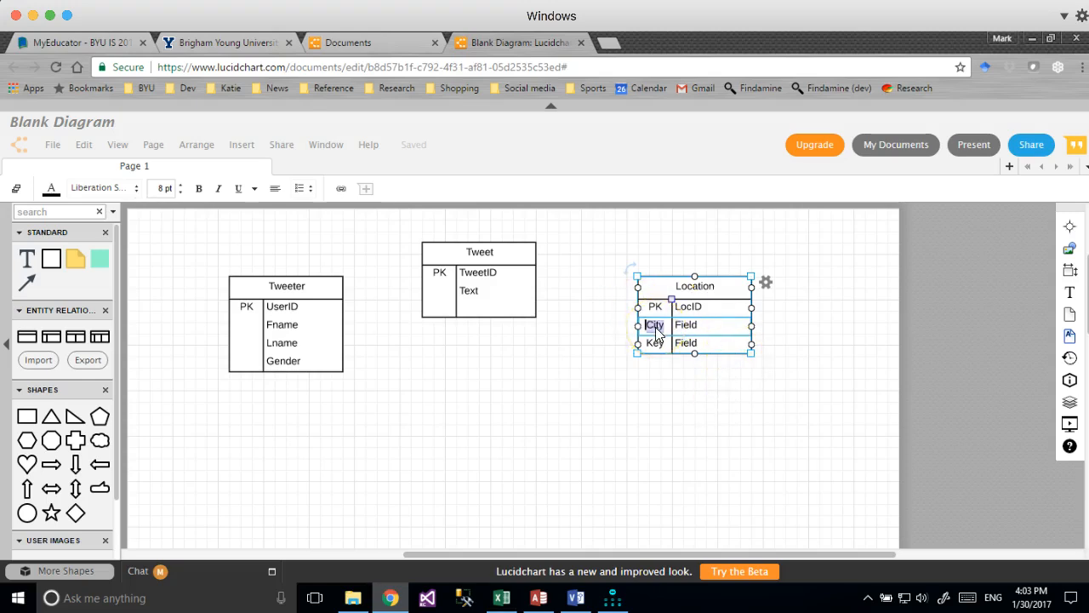
type("City")
key("Tab")
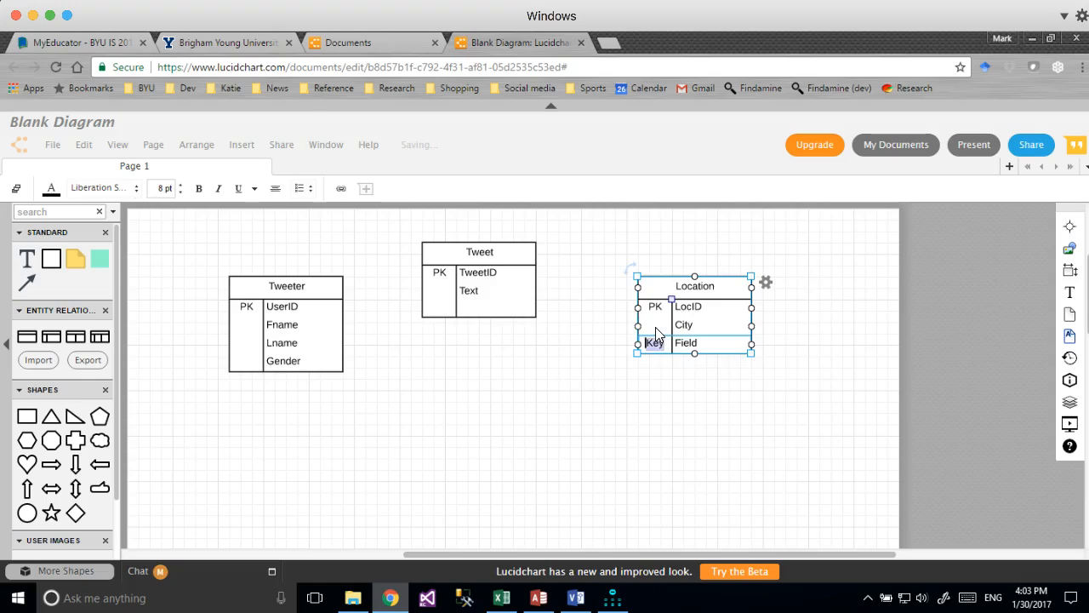
type("STate")
key("Tab")
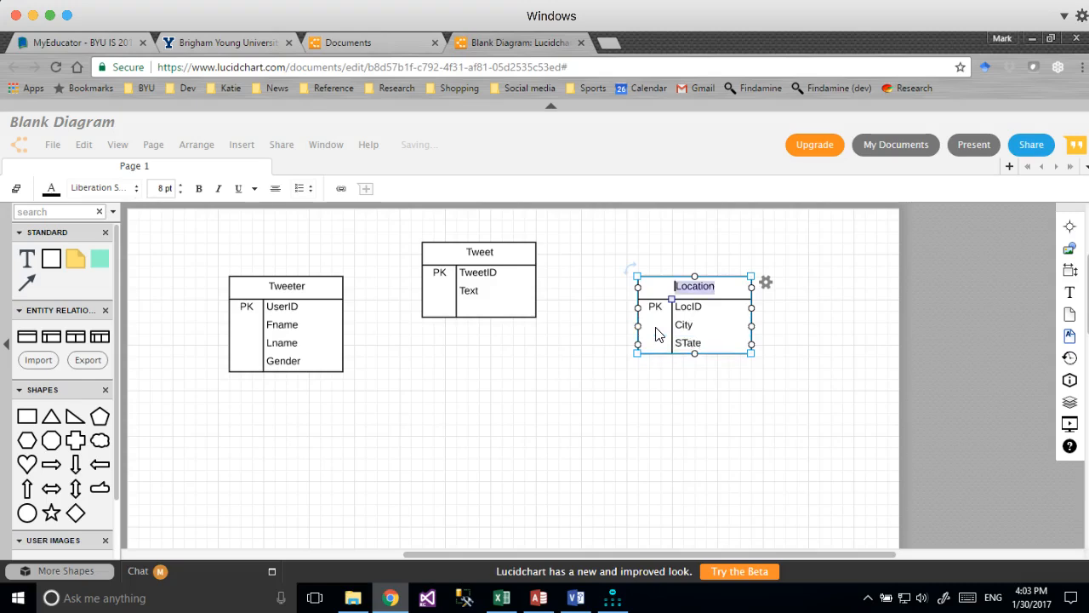
key("shift+Tab")
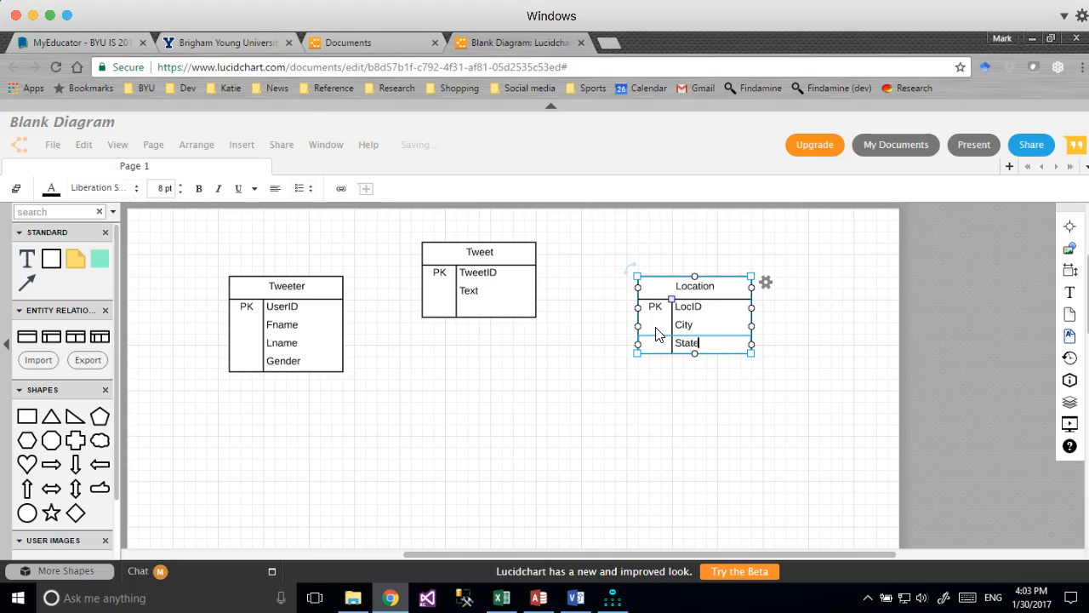
left_click(690, 308)
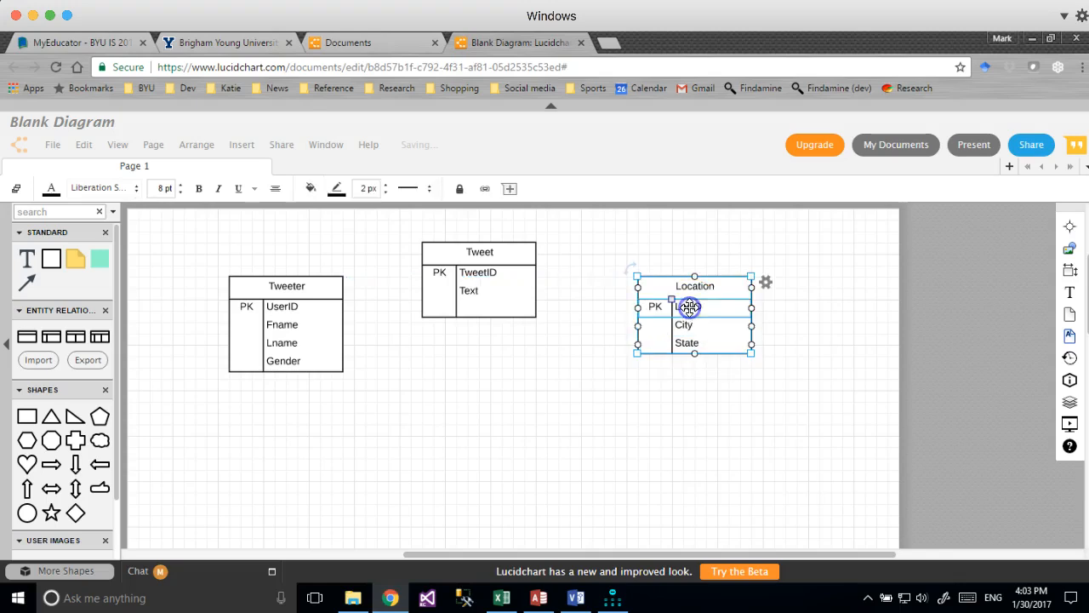
Add a fourth Location field named Country via the table options.
left_click(734, 338)
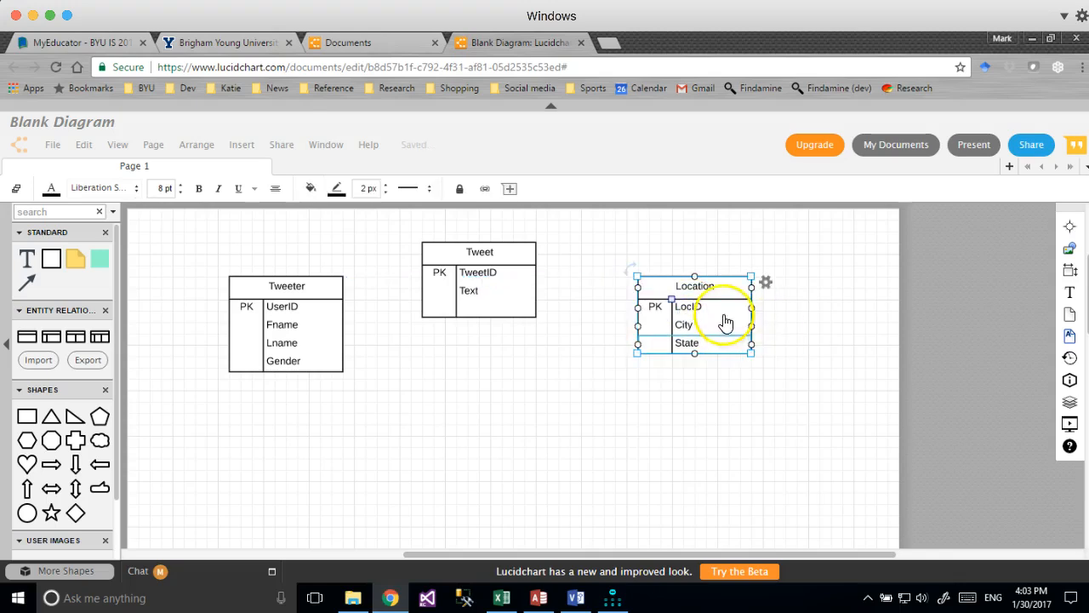
left_click(839, 333)
left_click(729, 312)
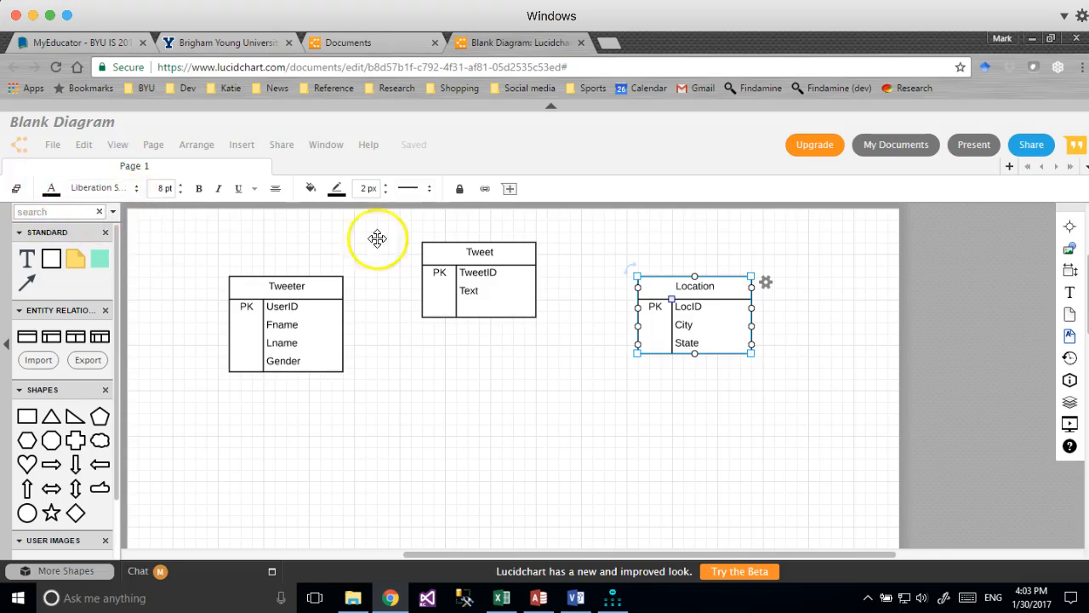
left_click(712, 327)
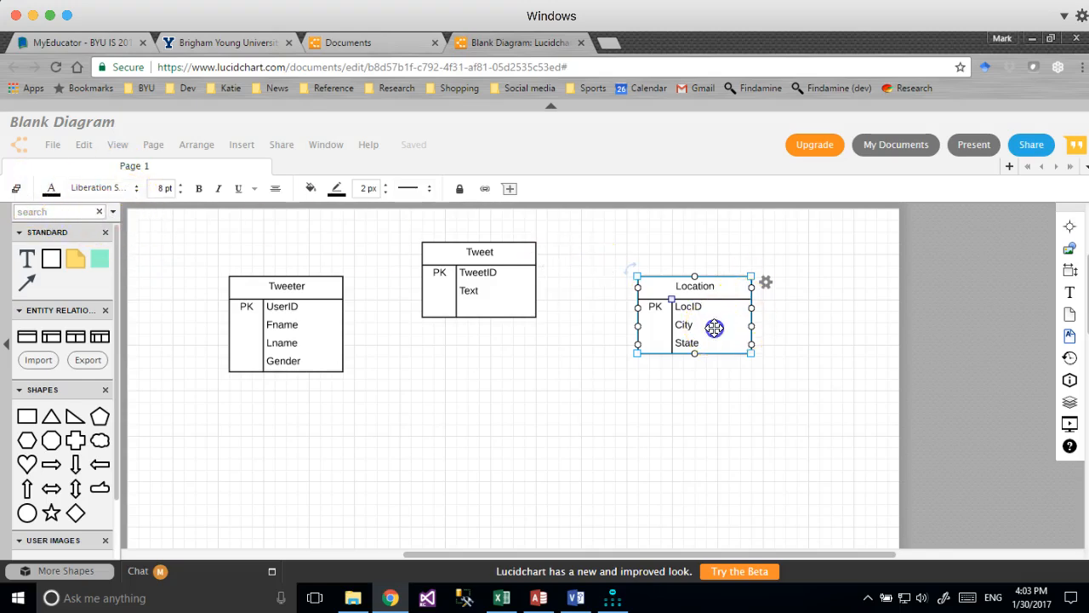
left_click(766, 279)
left_click(881, 351)
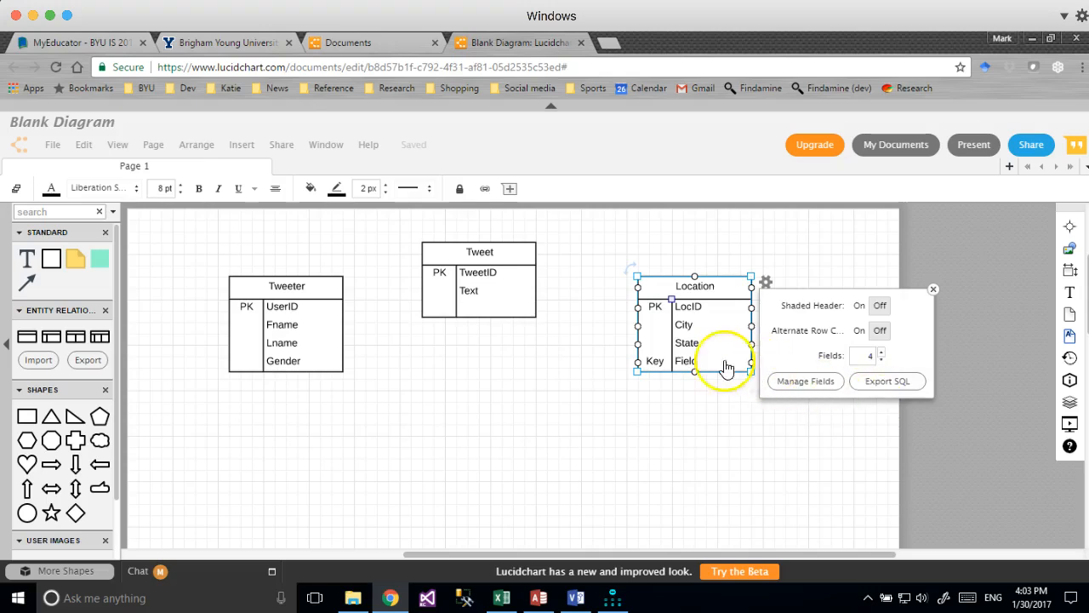
double_click(685, 359)
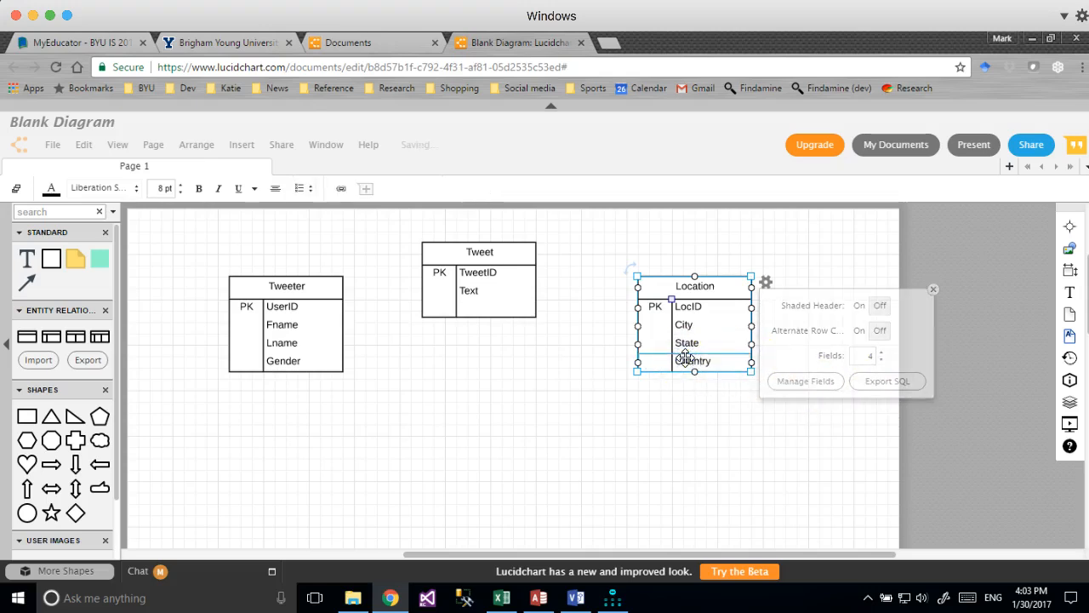
left_click(552, 407)
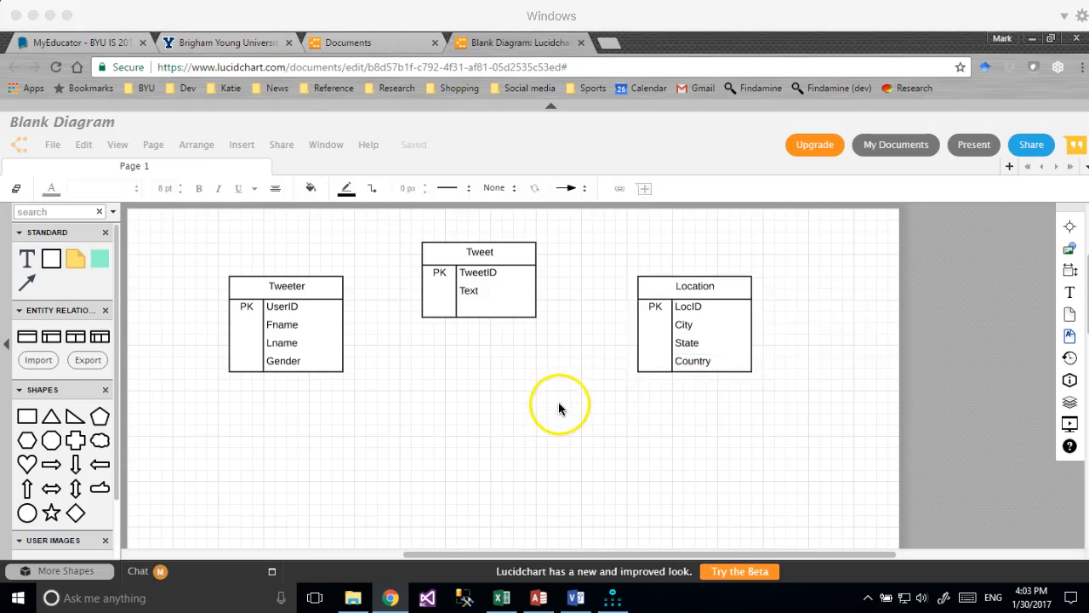
Check the IsReshare column's TRUE/FALSE values in the Excel Twitter sheet, then return to the diagram.
left_click(501, 597)
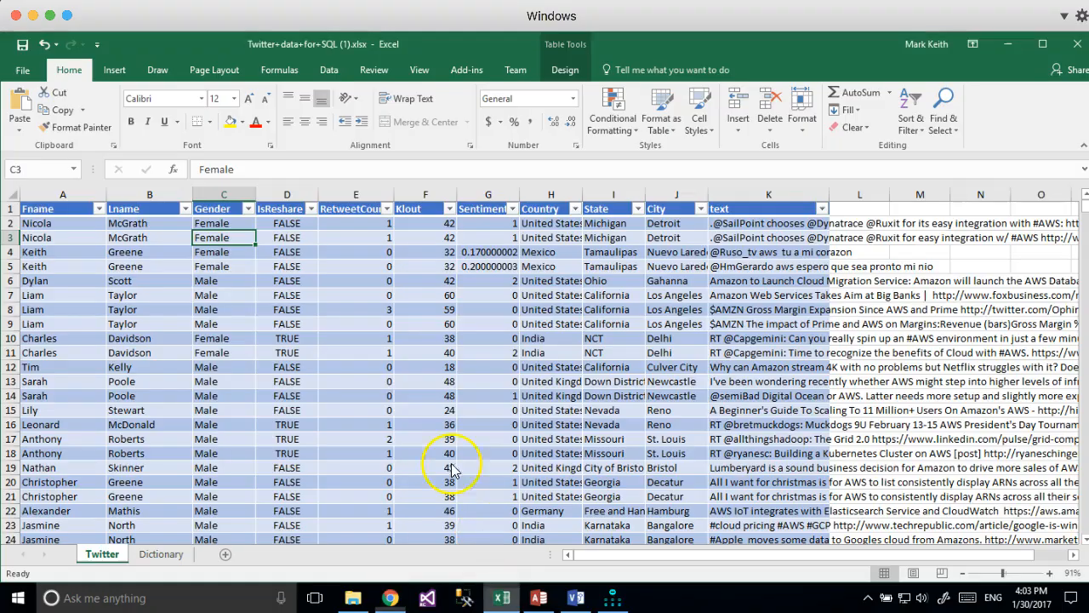
left_click(281, 192)
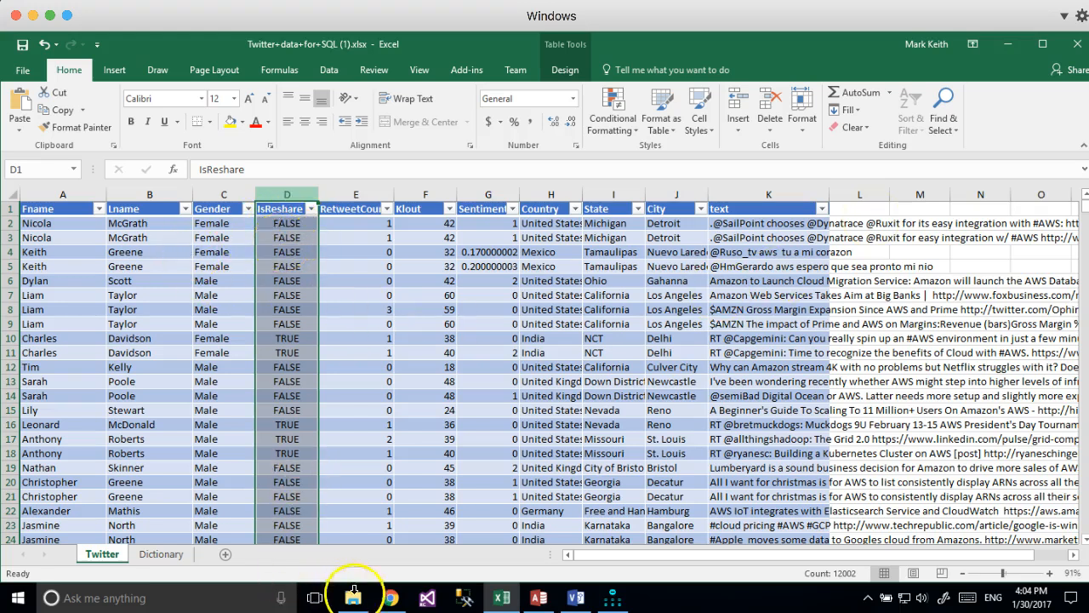
left_click(390, 598)
Select the Tweet table and widen Excel's column E to read the RetweetCount heading.
left_click(476, 303)
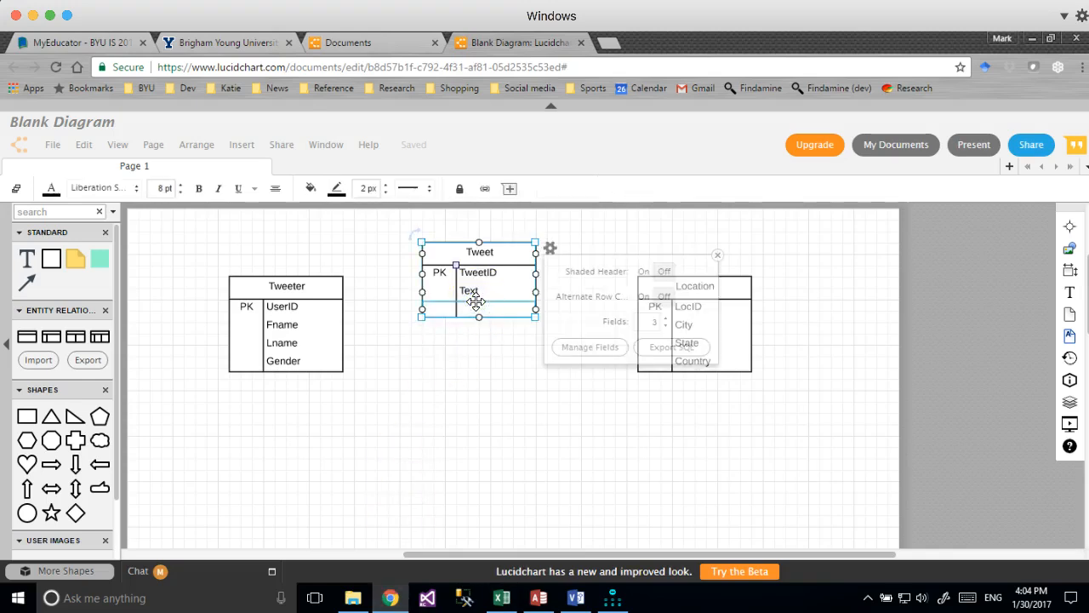
double_click(473, 310)
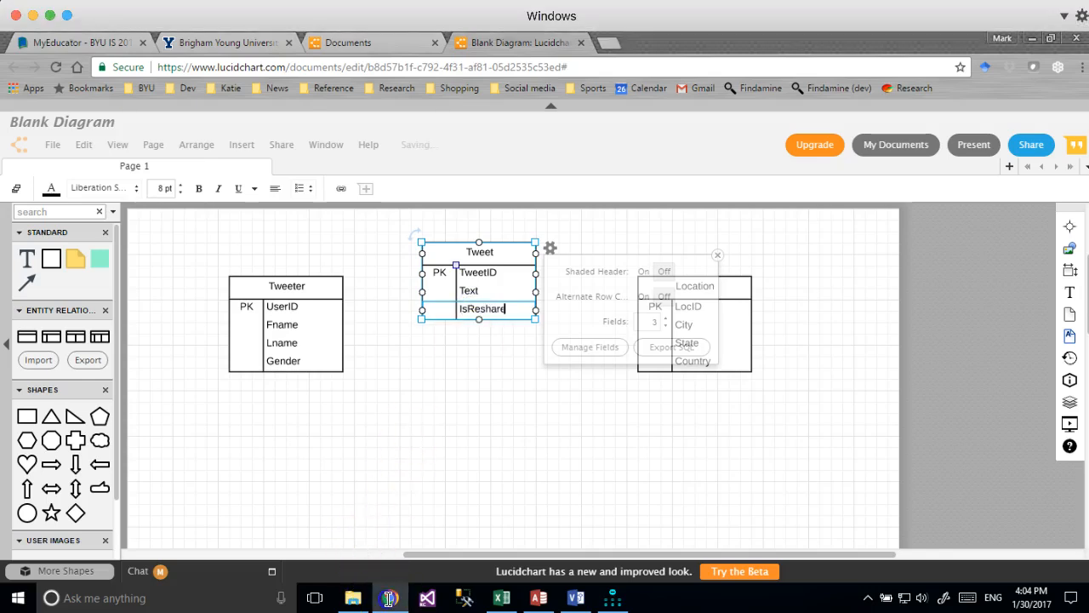
left_click(501, 597)
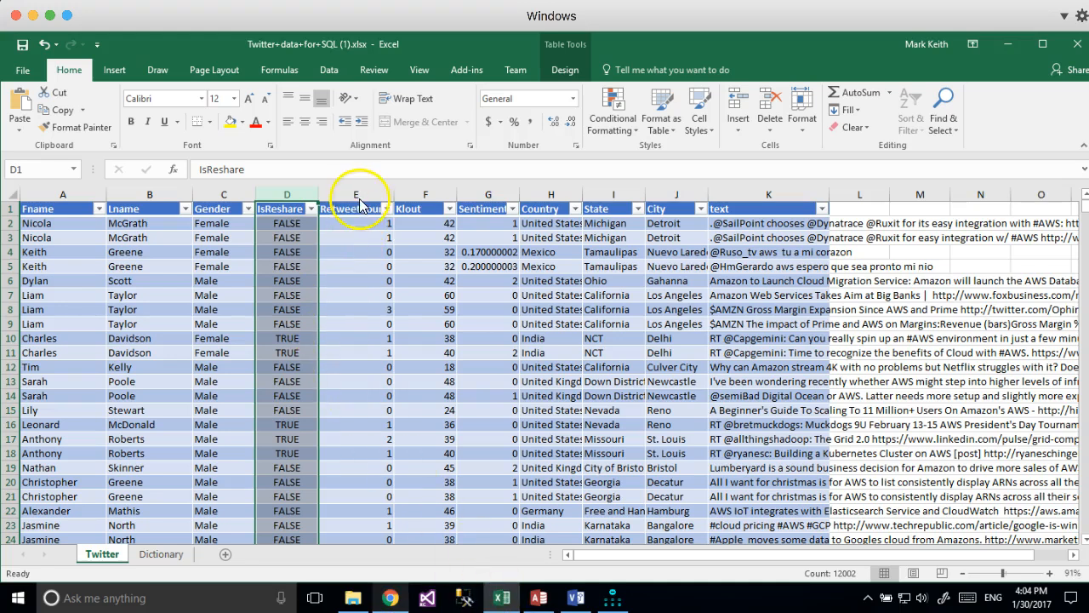
left_click_drag(395, 196, 408, 194)
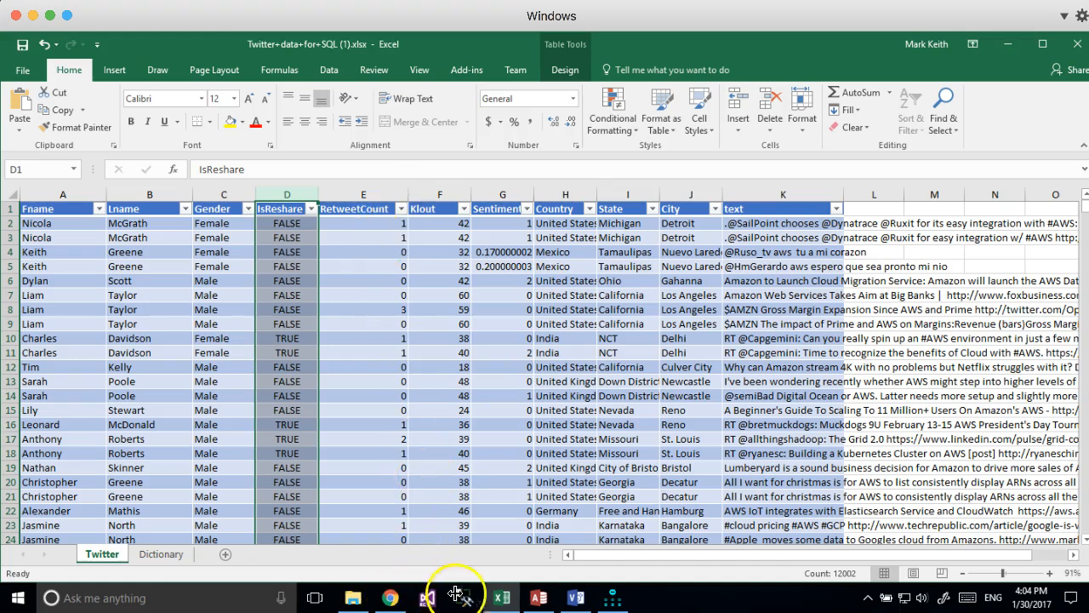
left_click(383, 601)
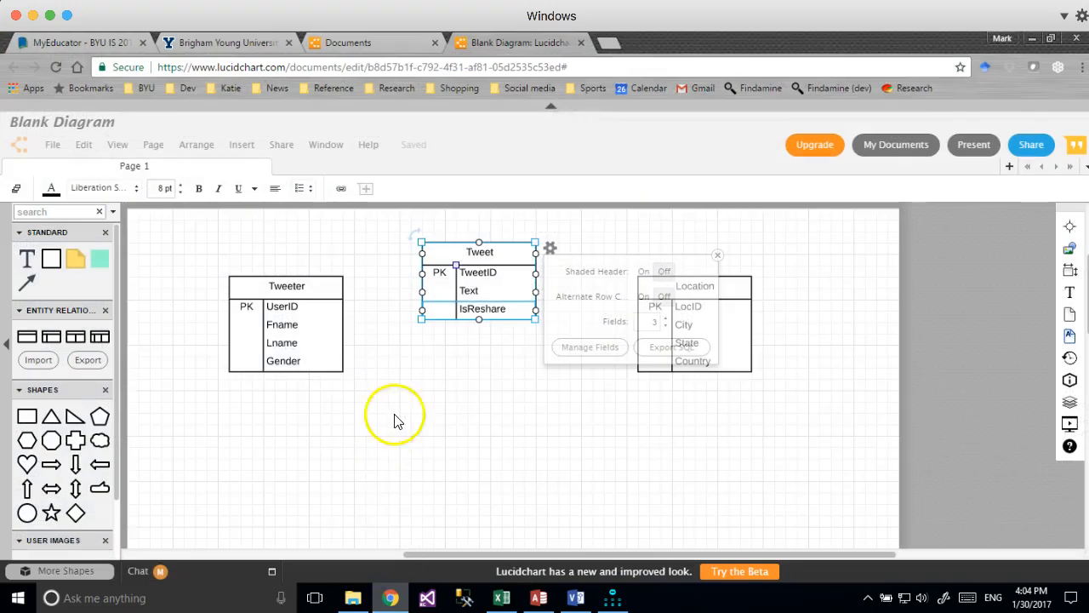
Add a fourth Tweet field named RetweetCount below IsReshare.
left_click(666, 320)
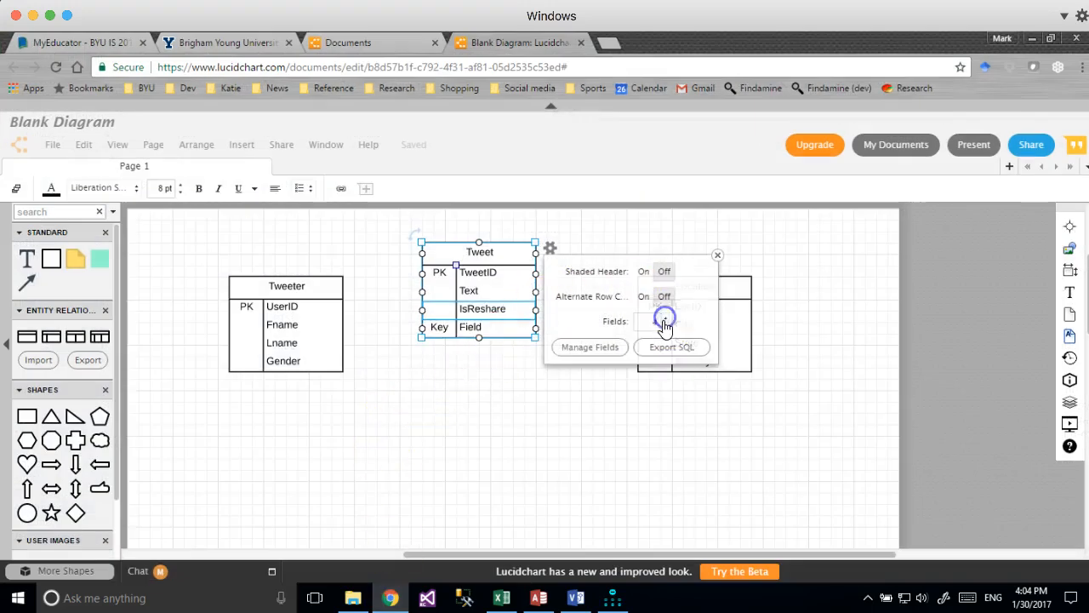
double_click(440, 328)
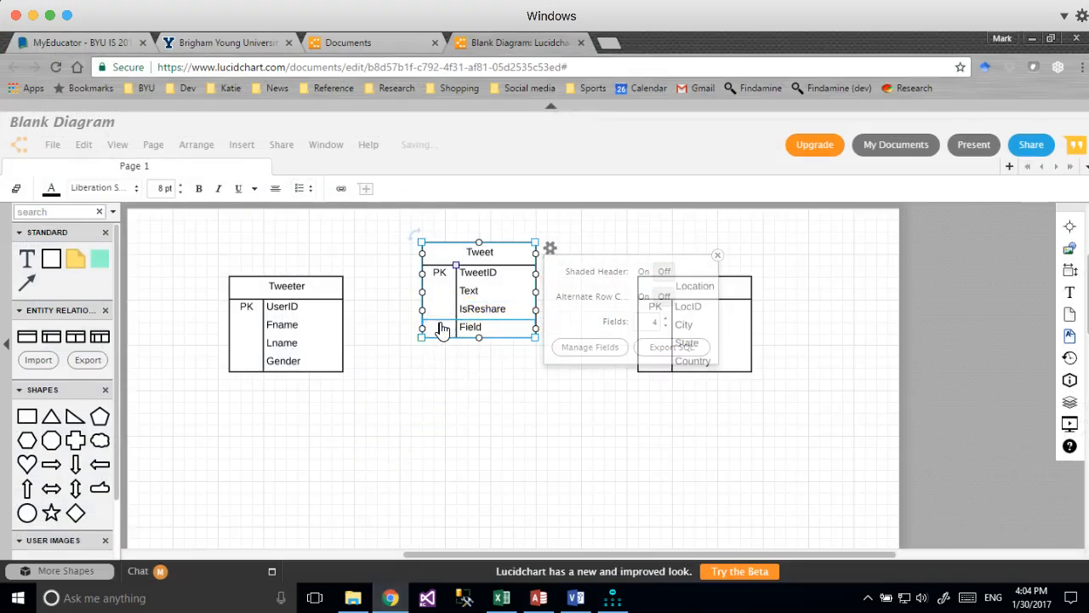
type("RetweetCount")
key("Tab")
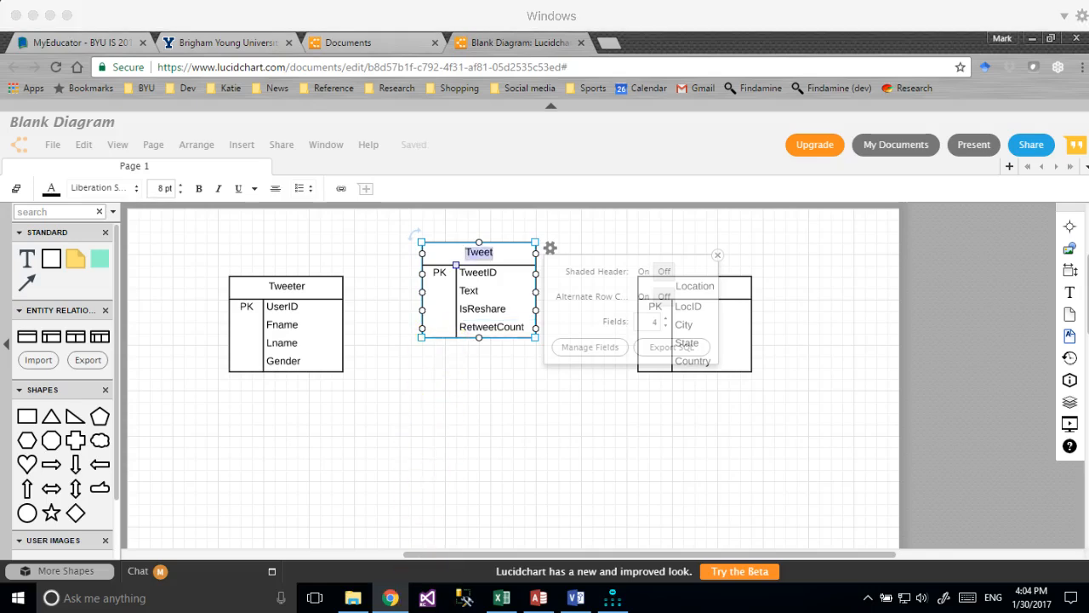
left_click(501, 597)
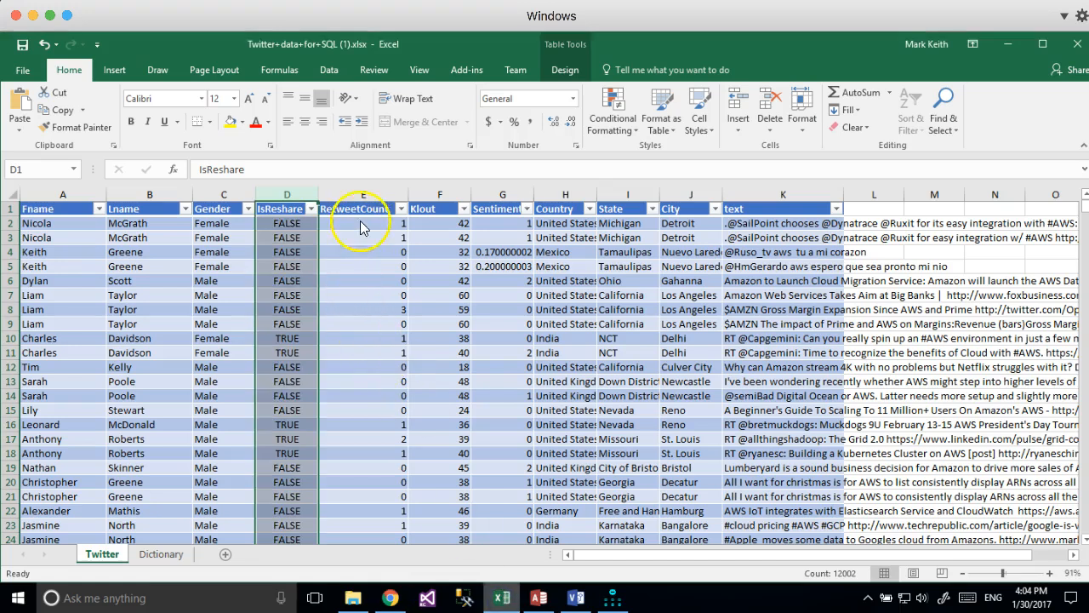
left_click(445, 191)
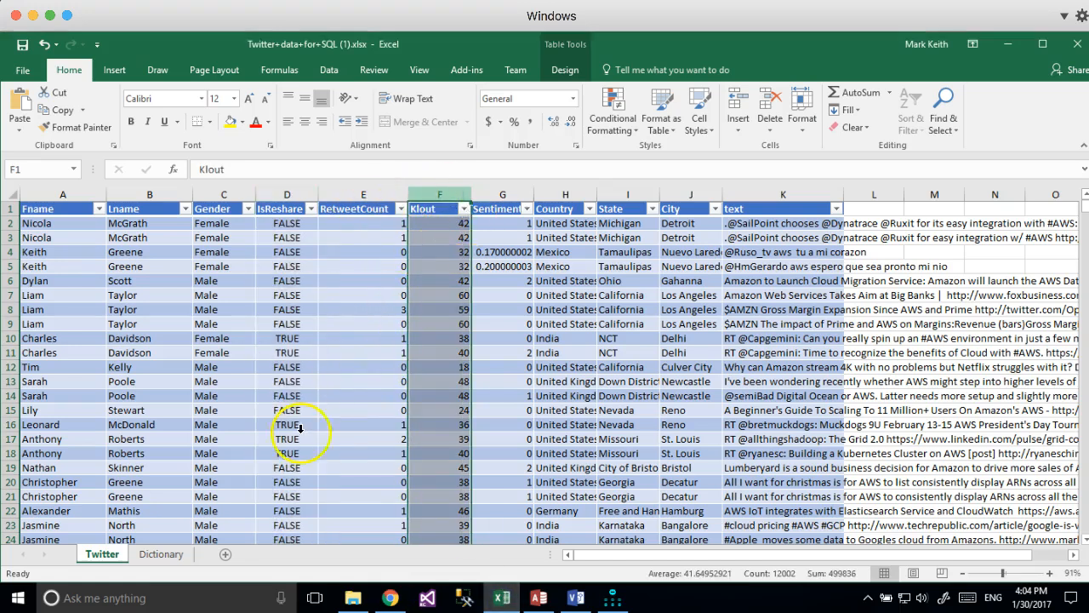
left_click(163, 554)
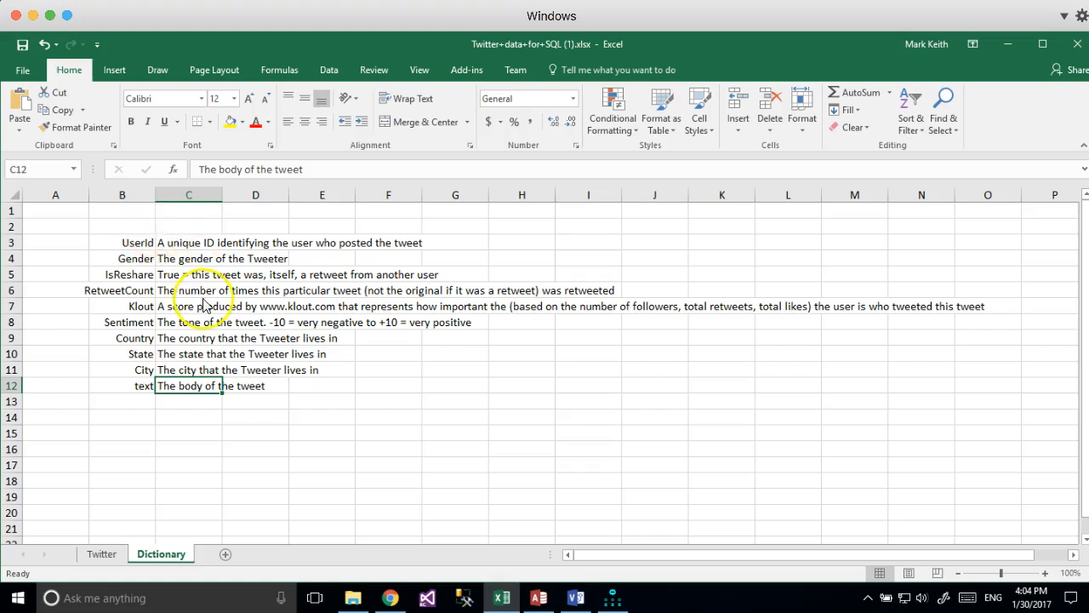
left_click(103, 553)
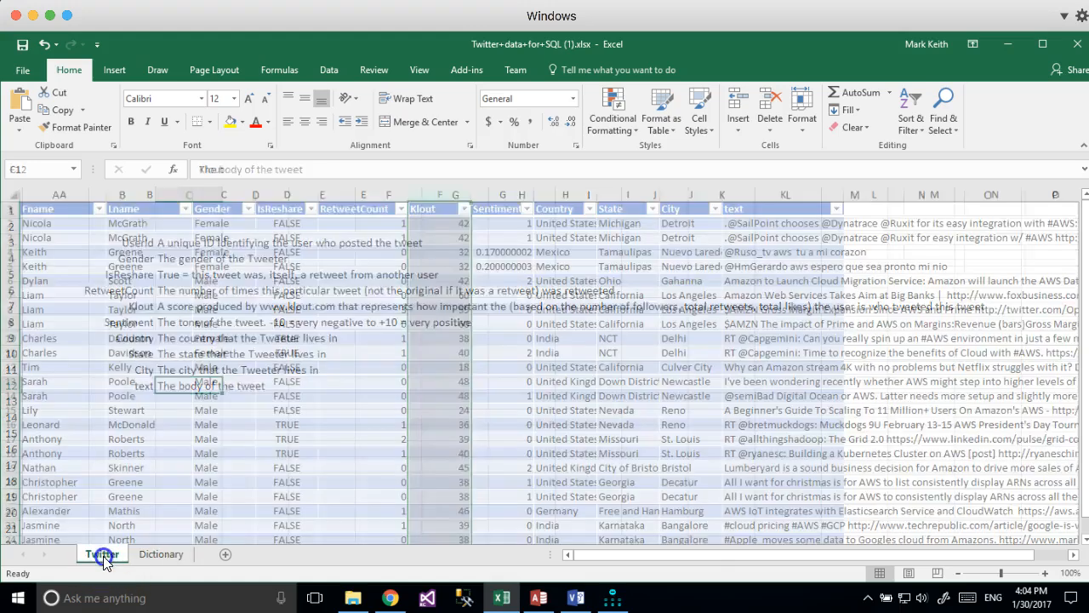
left_click(449, 237)
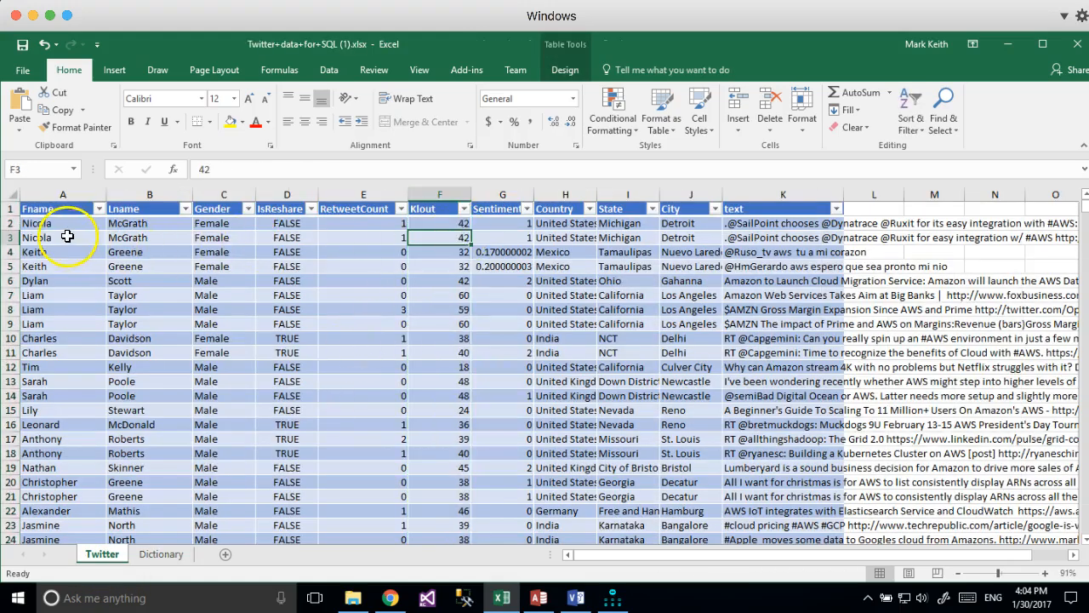
left_click_drag(80, 223, 152, 221)
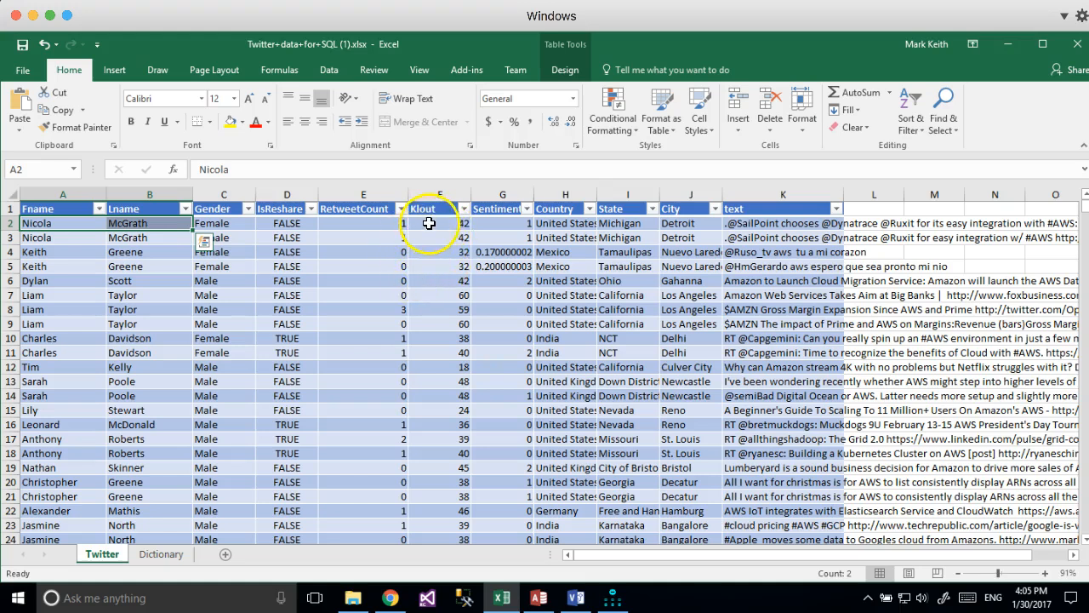
left_click(442, 223)
left_click(438, 237)
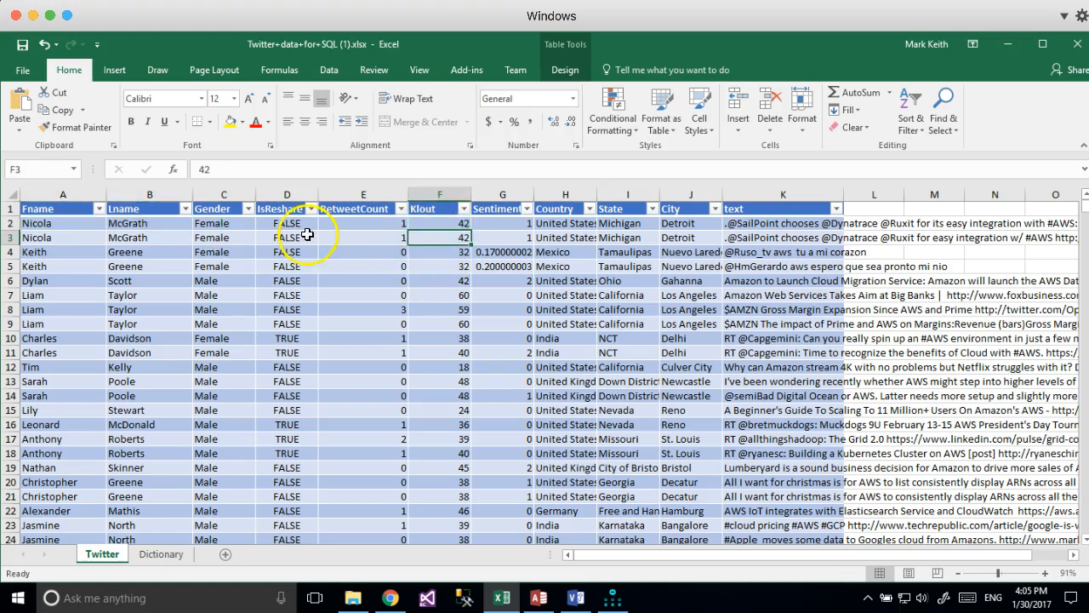
left_click_drag(78, 227, 138, 226)
left_click(102, 242)
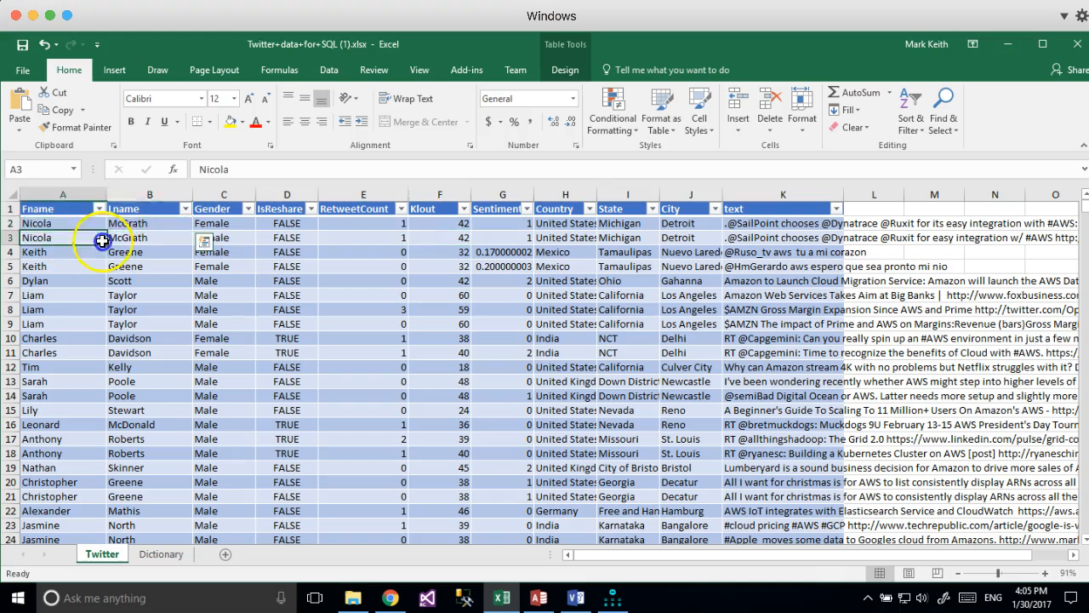
left_click(438, 224)
left_click(437, 237)
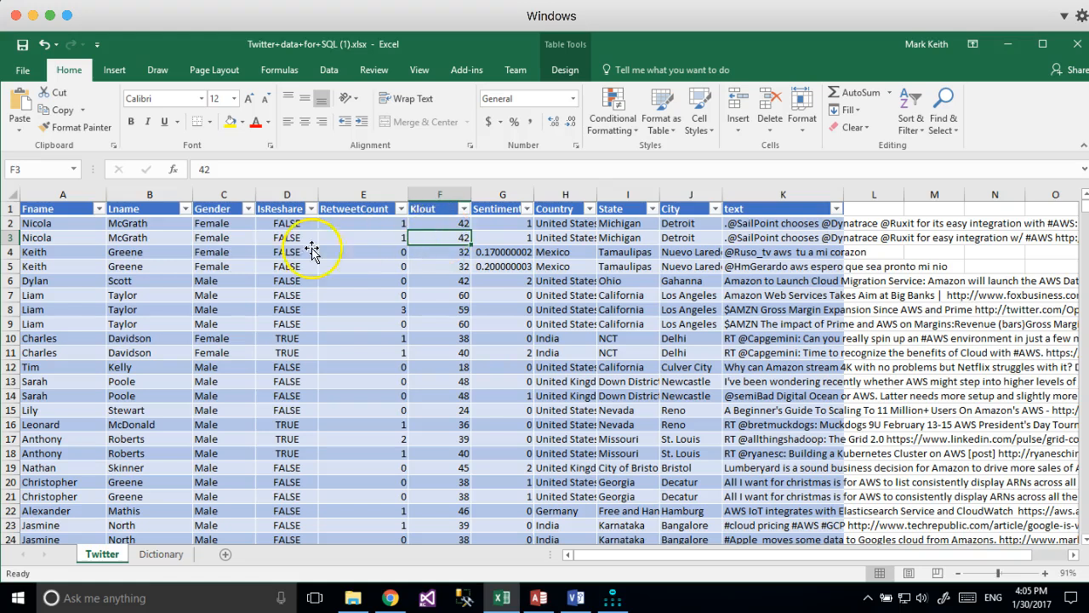
left_click(443, 222)
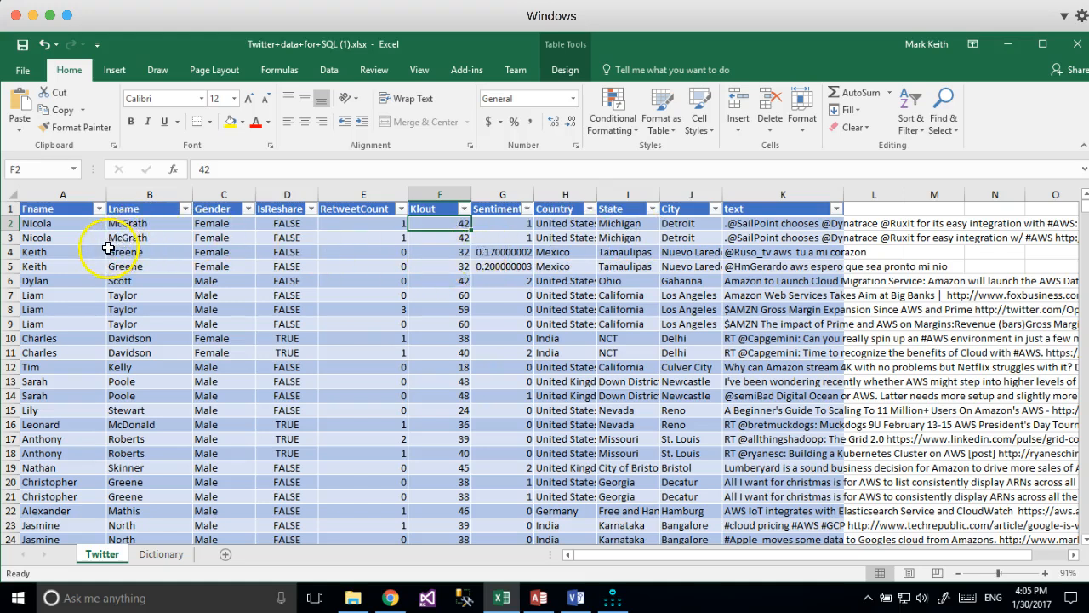
left_click(439, 236)
Give the Tweeter table a fifth field named Klout below Gender, then deselect it.
left_click(390, 599)
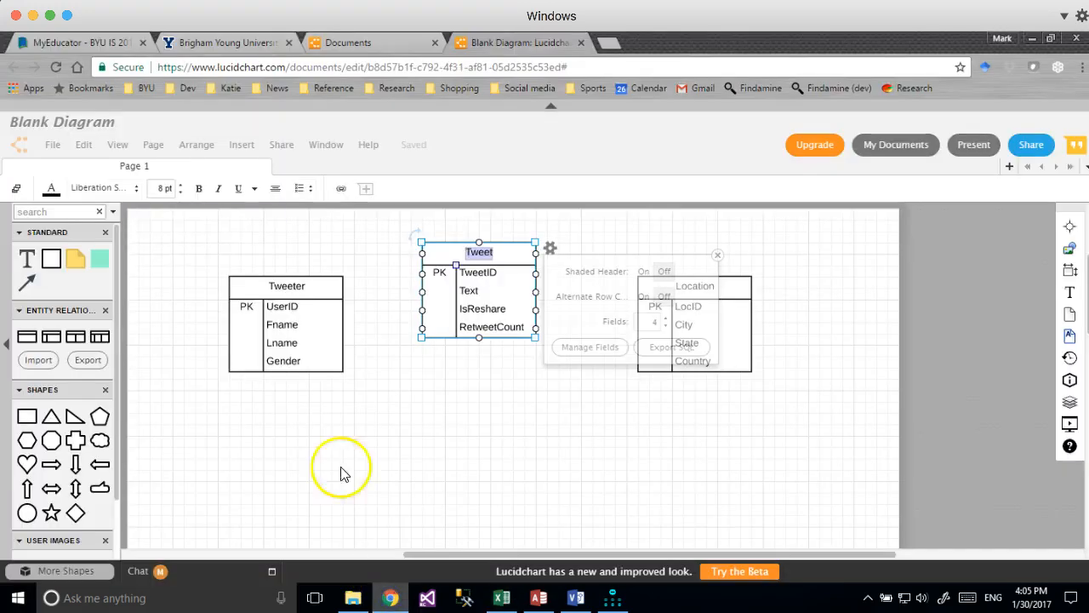
left_click(296, 356)
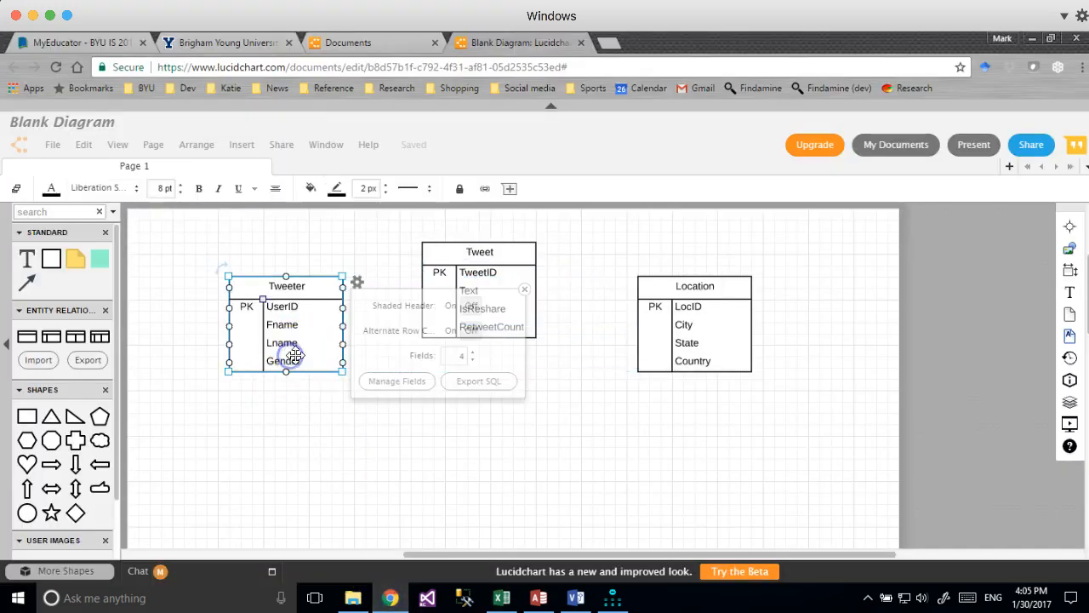
left_click(472, 351)
double_click(246, 381)
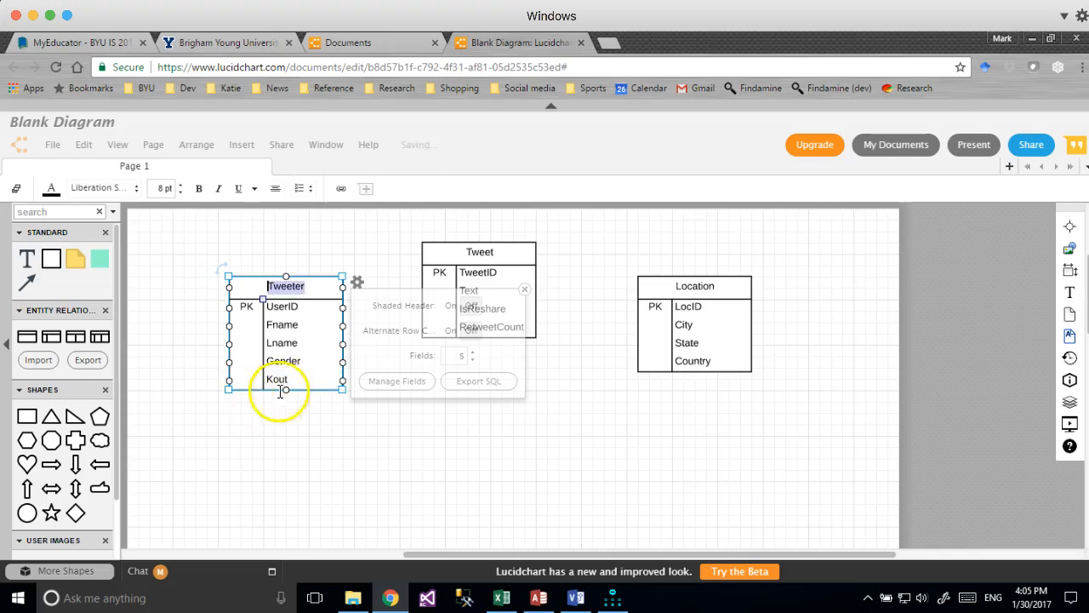
double_click(280, 390)
type("K")
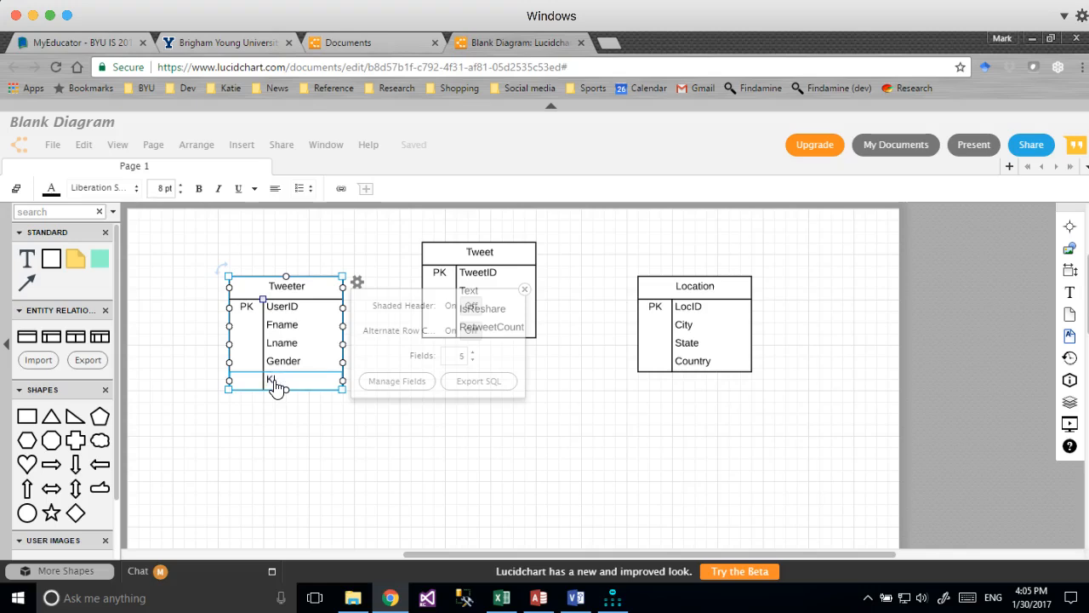
type("lout")
key("Tab")
left_click(421, 435)
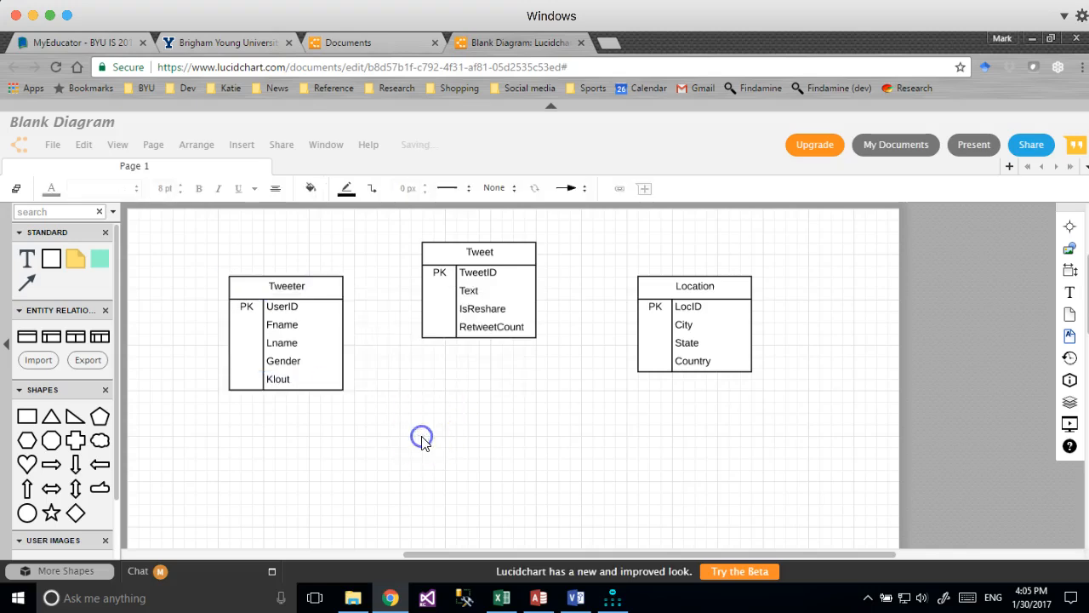
left_click(390, 596)
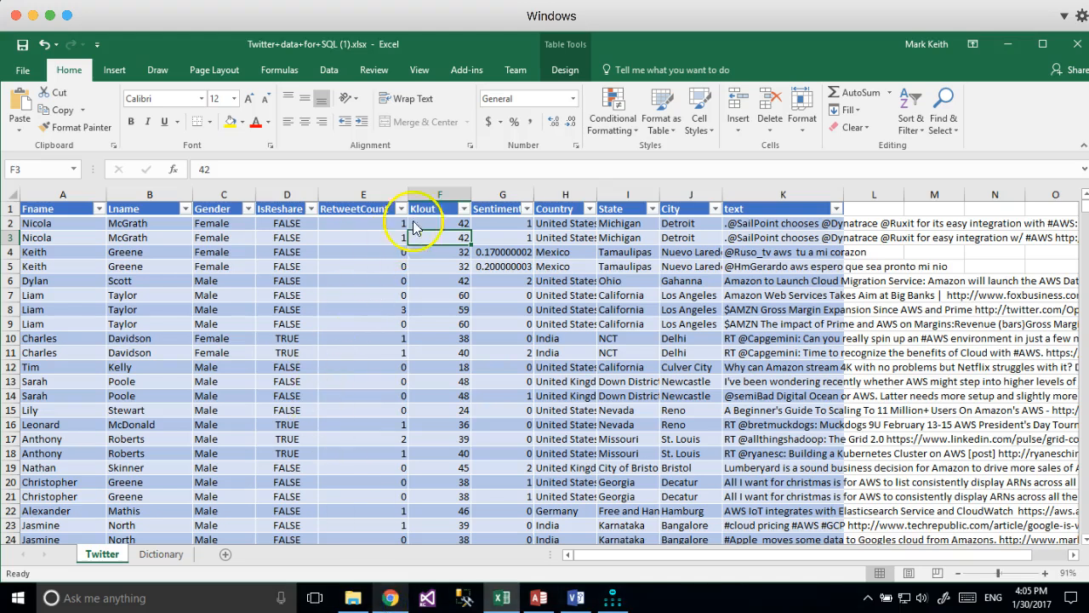
Review the Sentiment values in rows 2–7 of the Excel sheet, leaving the column unfiltered.
left_click(506, 194)
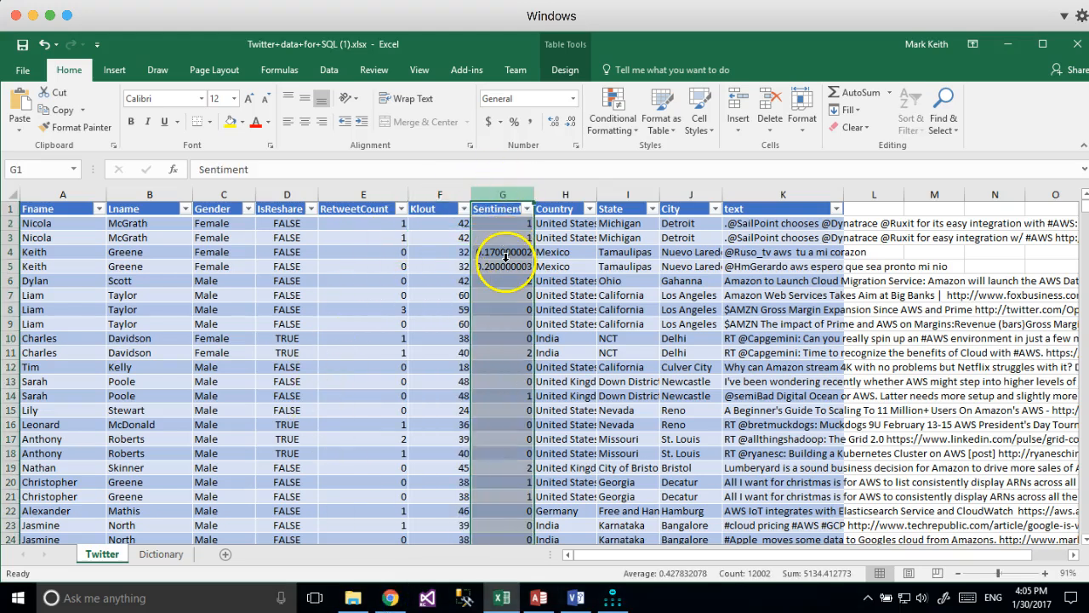
left_click(505, 296)
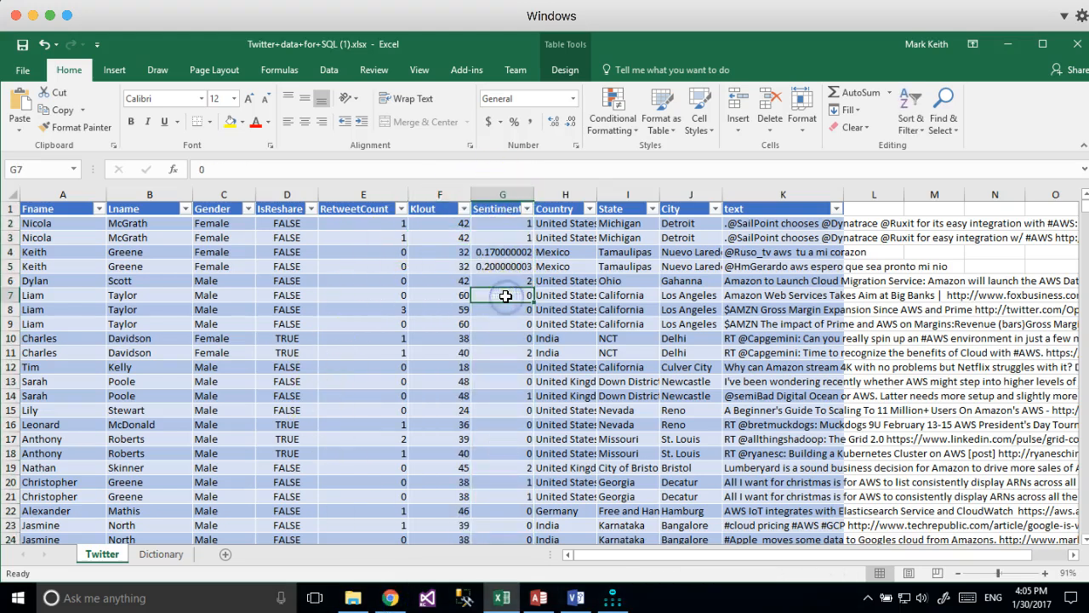
left_click_drag(505, 227, 505, 266)
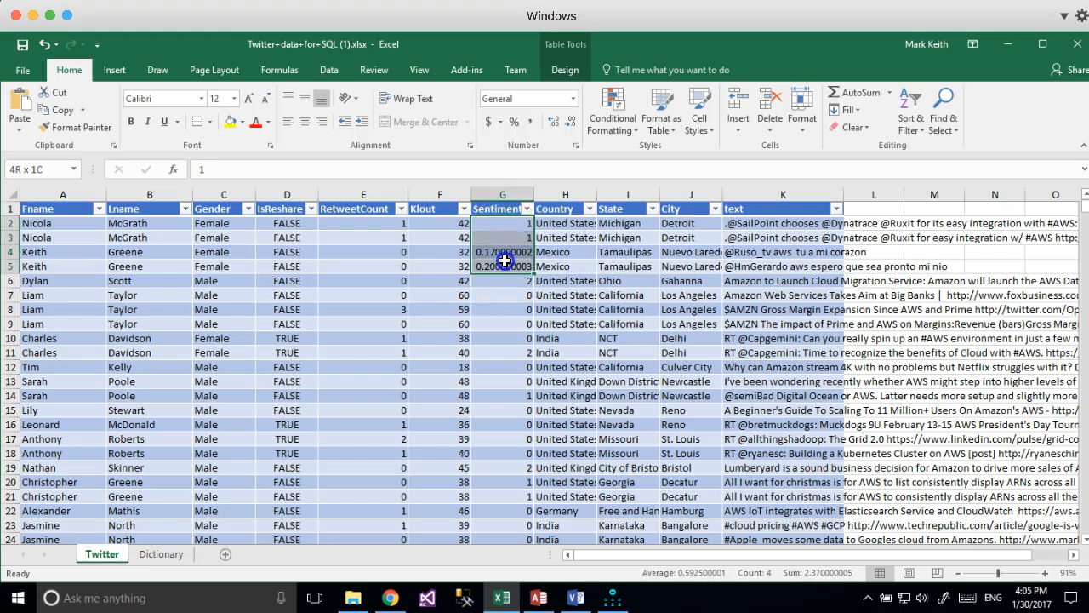
left_click(527, 209)
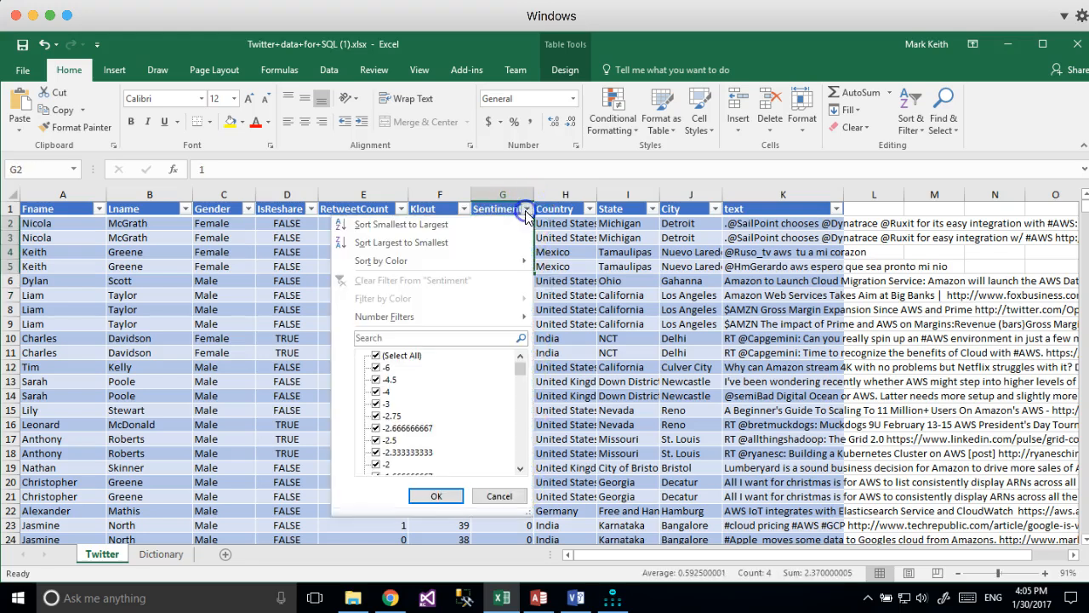
left_click(526, 212)
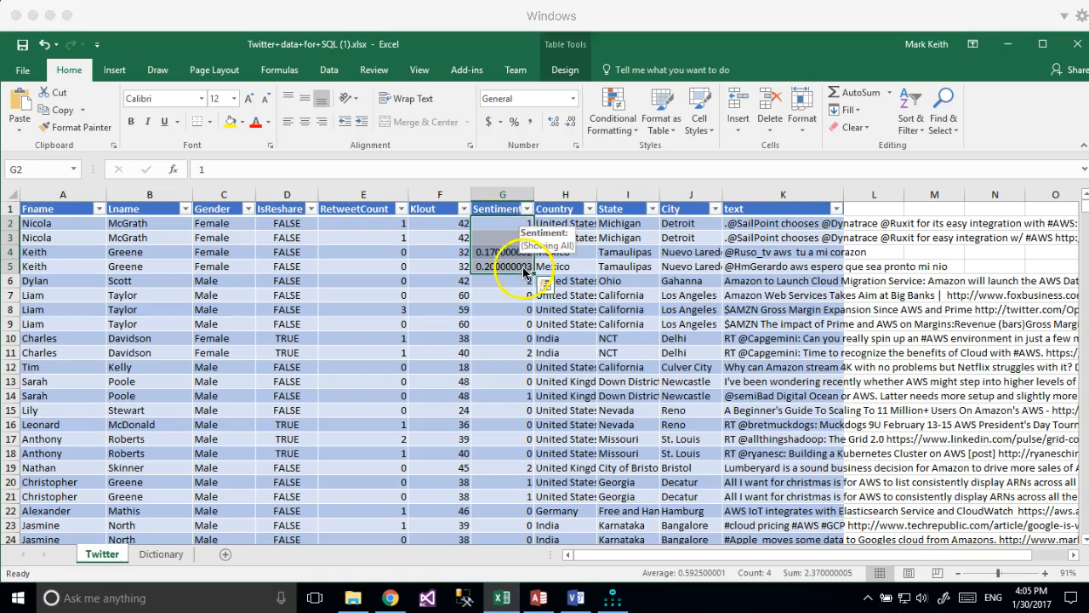
left_click(392, 599)
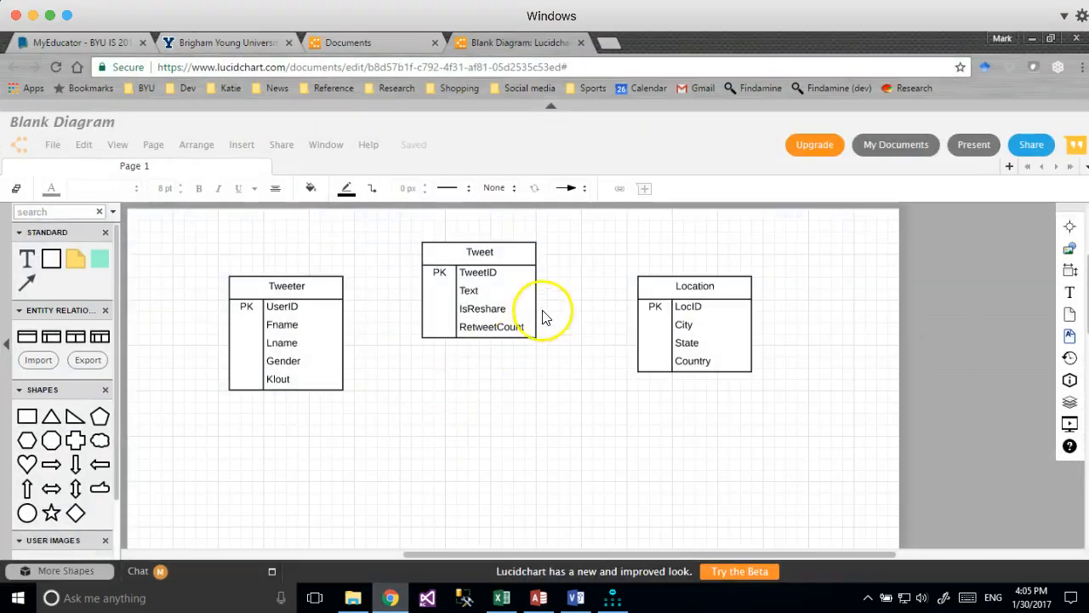
Add a fifth field, Sentiment, to the Tweet table.
left_click(503, 330)
left_click(666, 318)
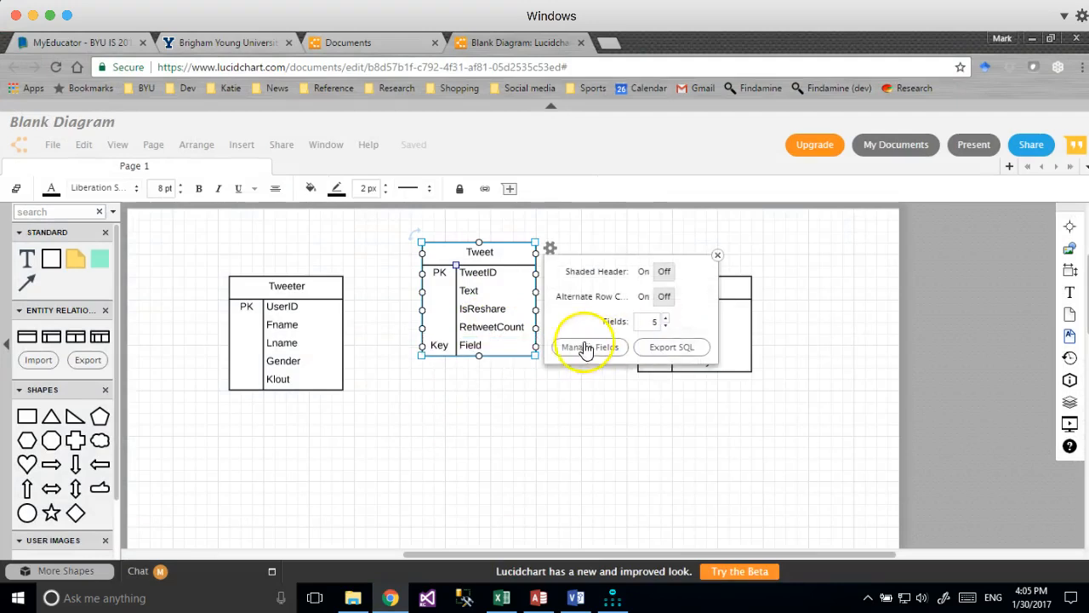
double_click(437, 345)
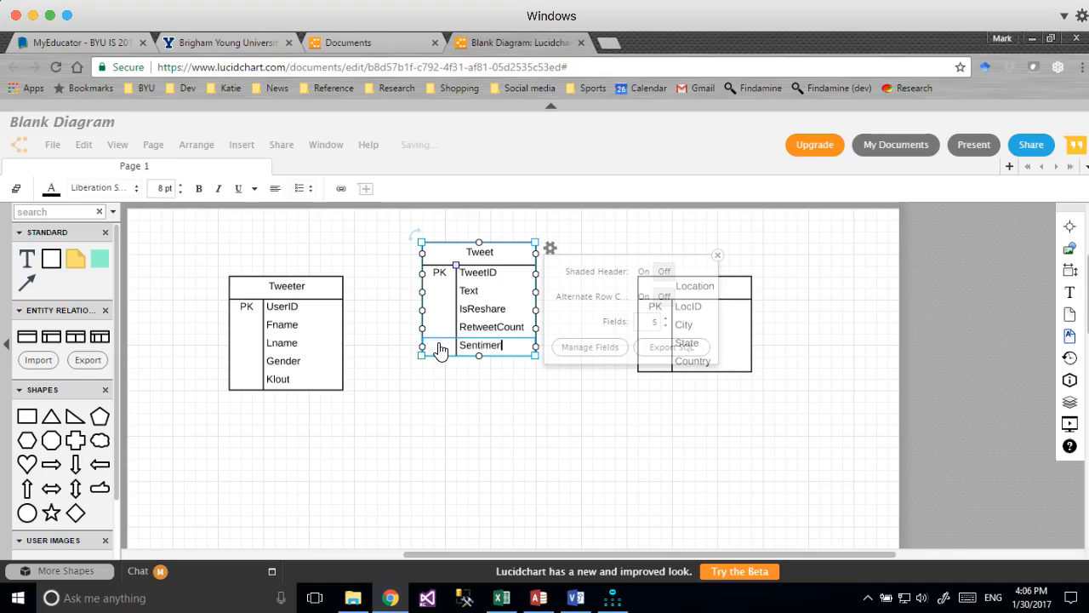
left_click(475, 406)
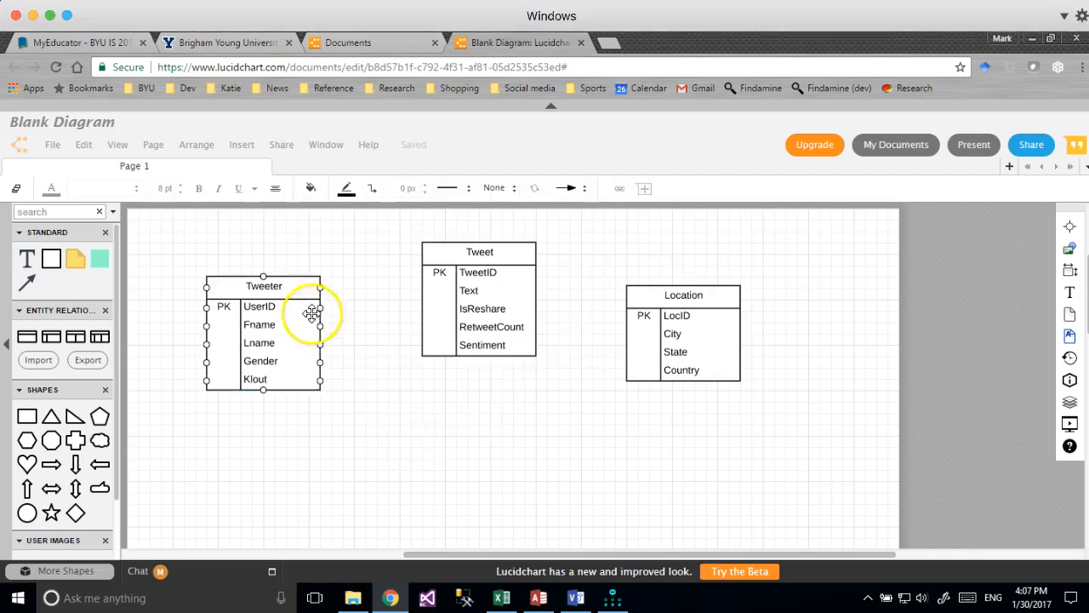
Reposition the Tweeter and Location tables and draw a one-to-many line from Tweeter to Tweet.
left_click_drag(535, 273, 626, 321)
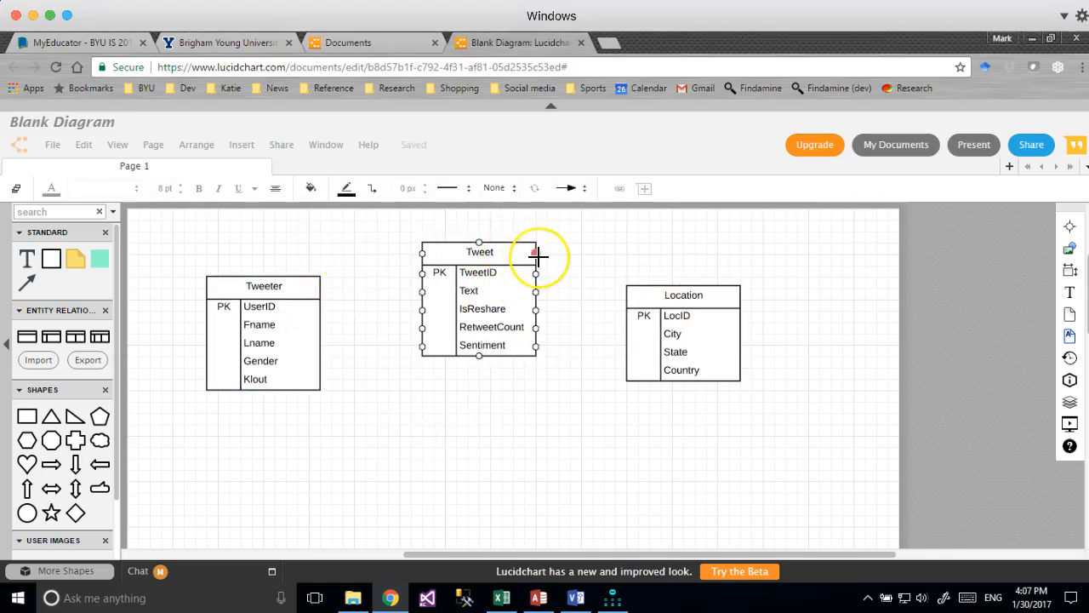
left_click(315, 289)
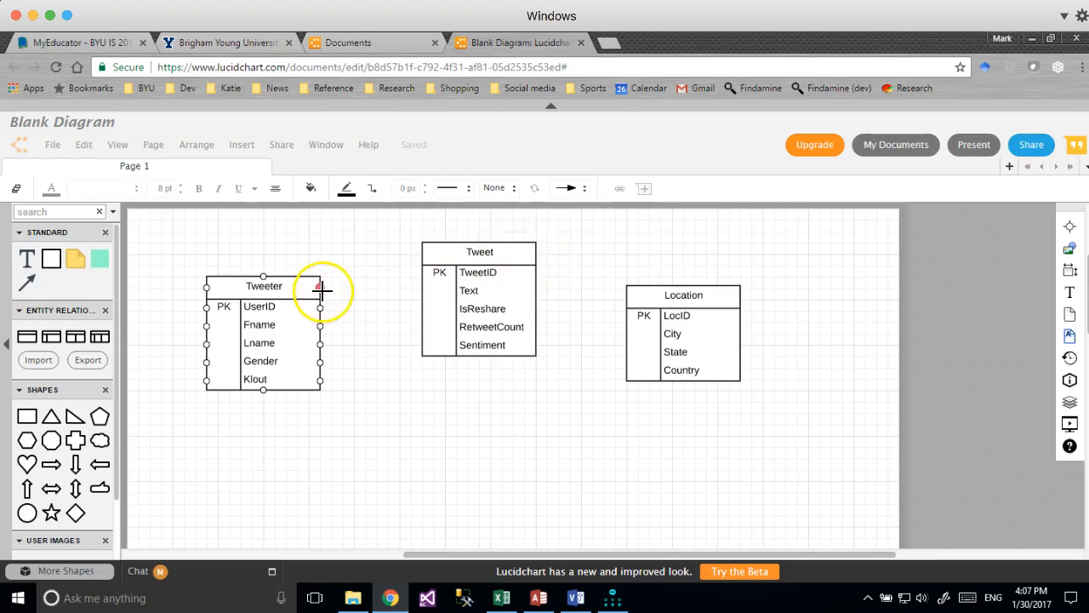
left_click_drag(322, 289, 419, 279)
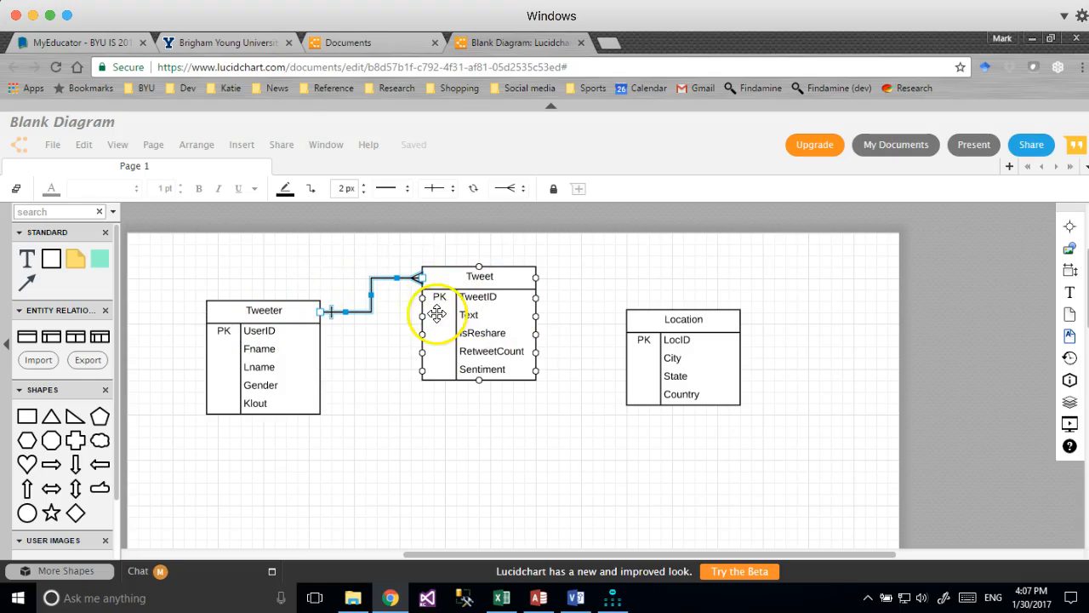
left_click(393, 596)
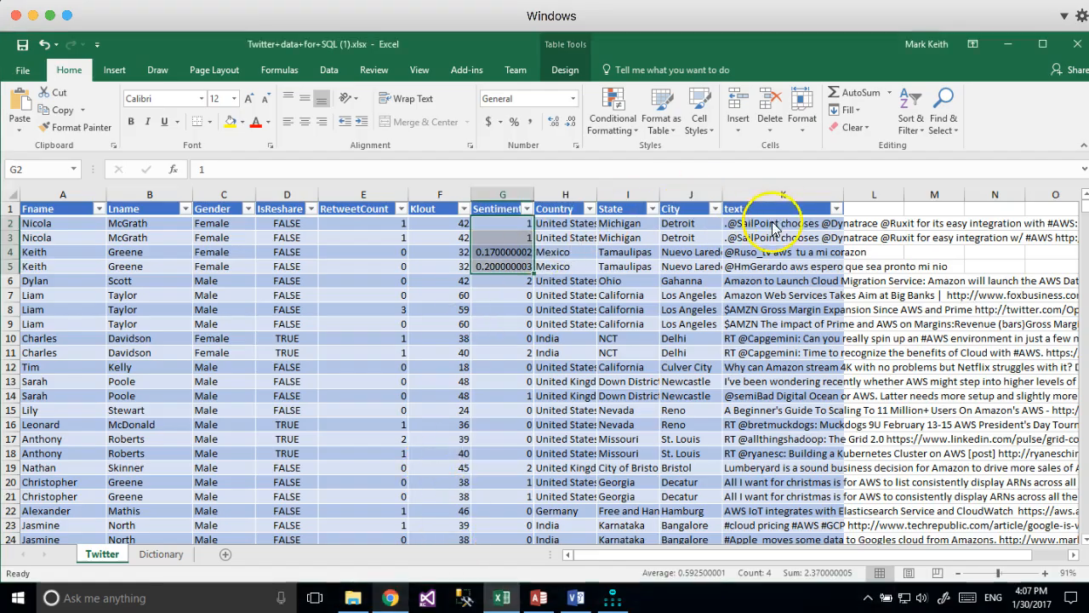
left_click(784, 223)
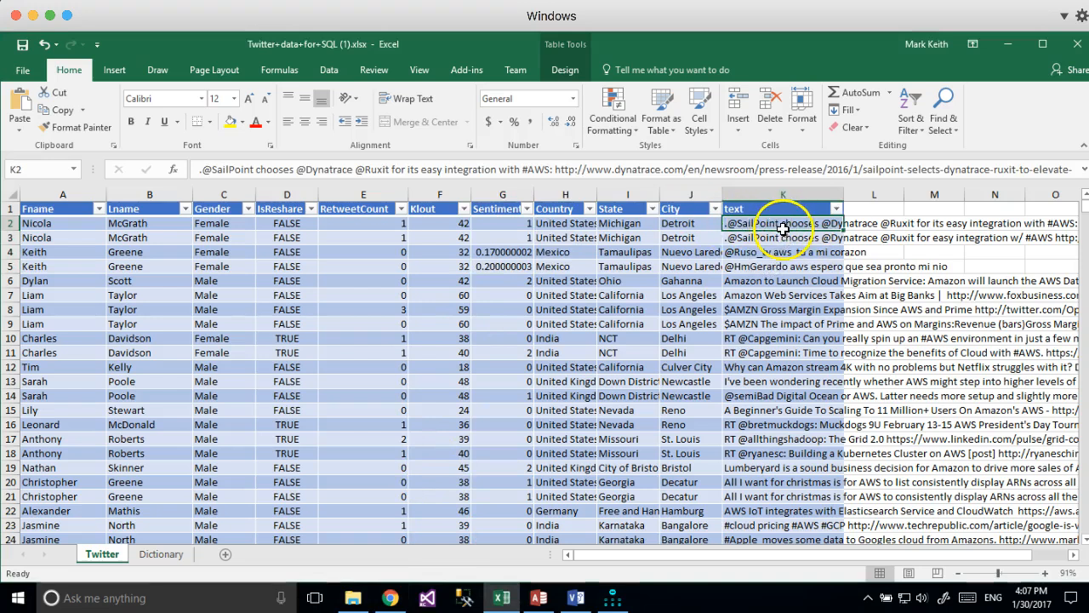
left_click(390, 597)
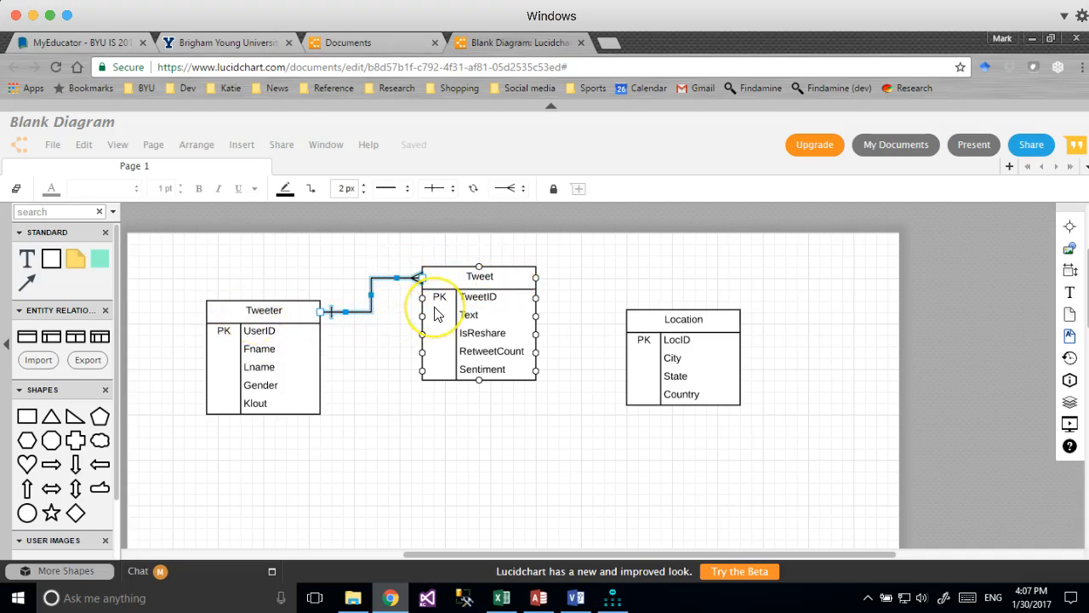
Add a sixth Tweet field named UserID with its key label set to FK.
left_click(223, 334)
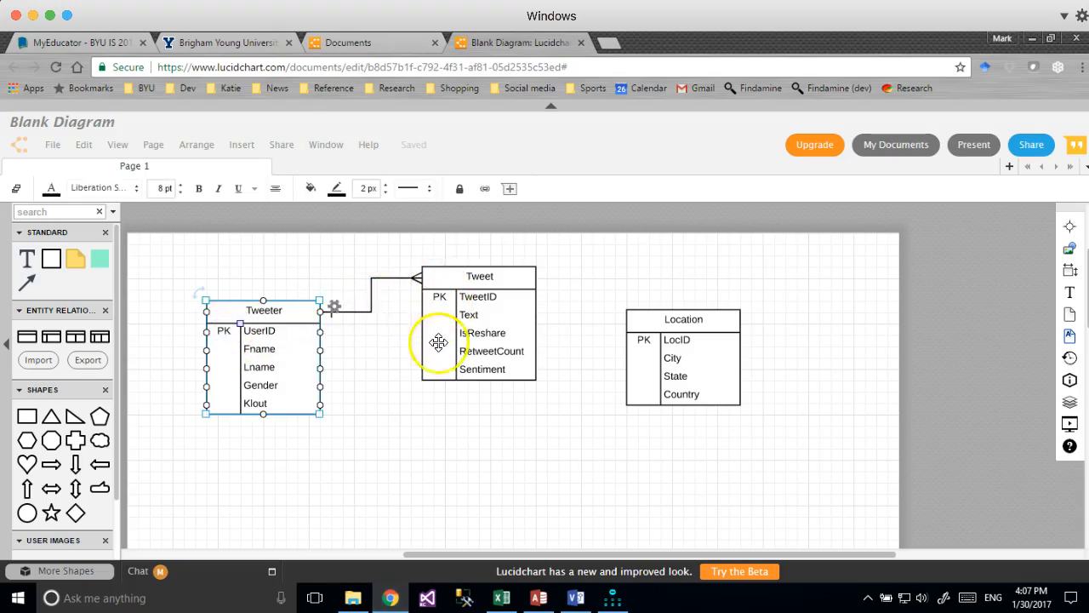
left_click(481, 371)
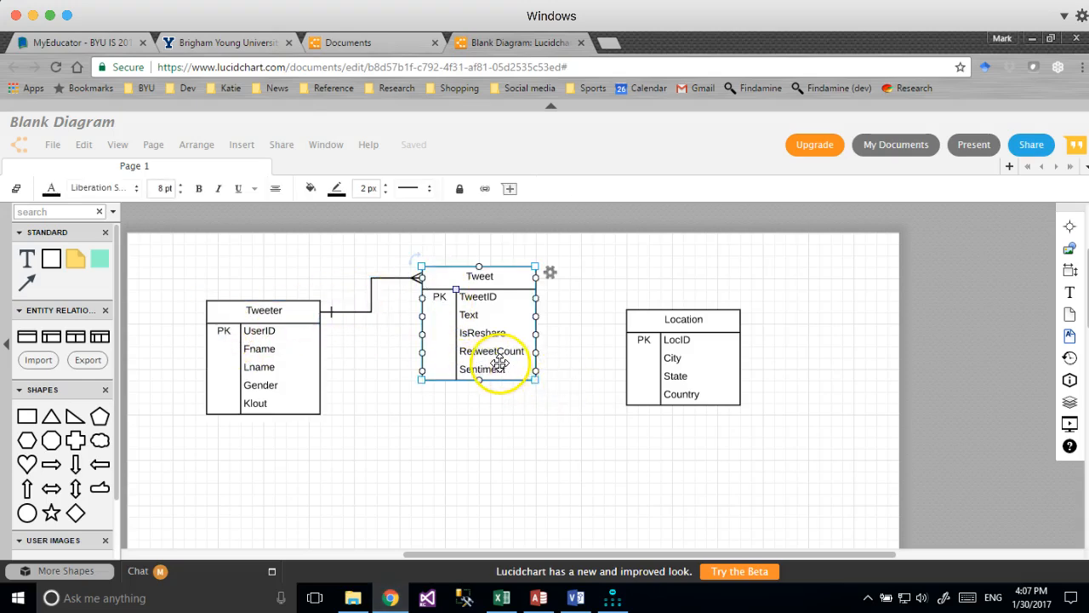
left_click(550, 278)
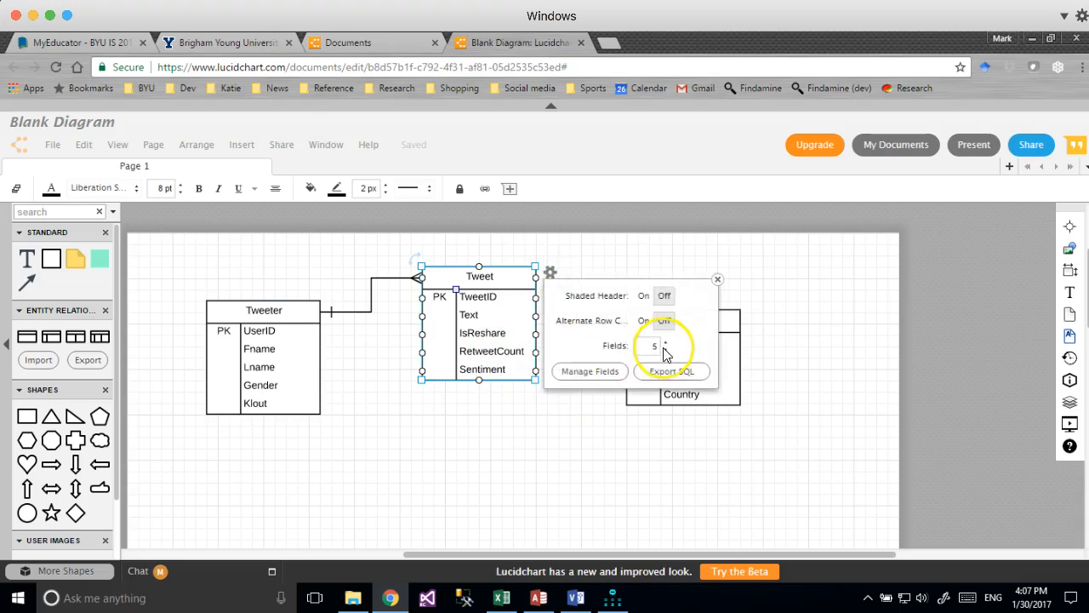
left_click(665, 341)
double_click(466, 388)
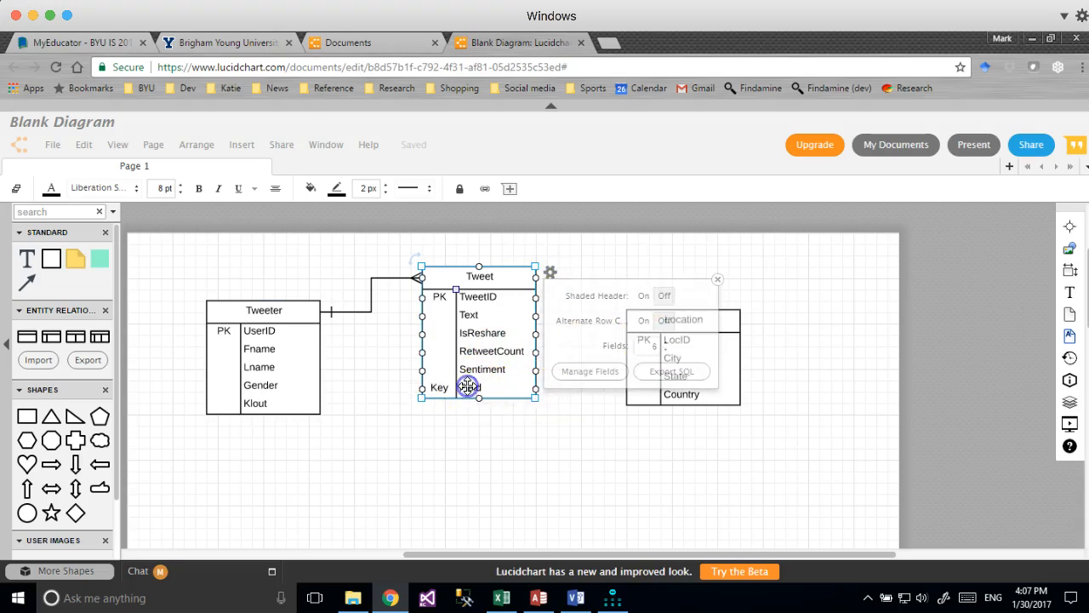
left_click(444, 391)
left_click(445, 394)
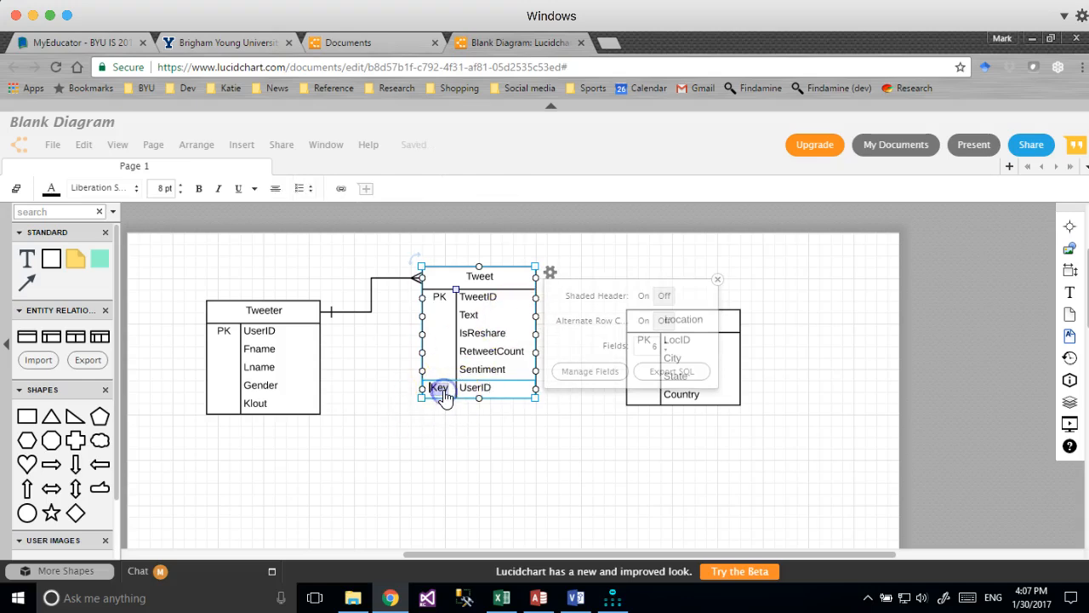
left_click(455, 457)
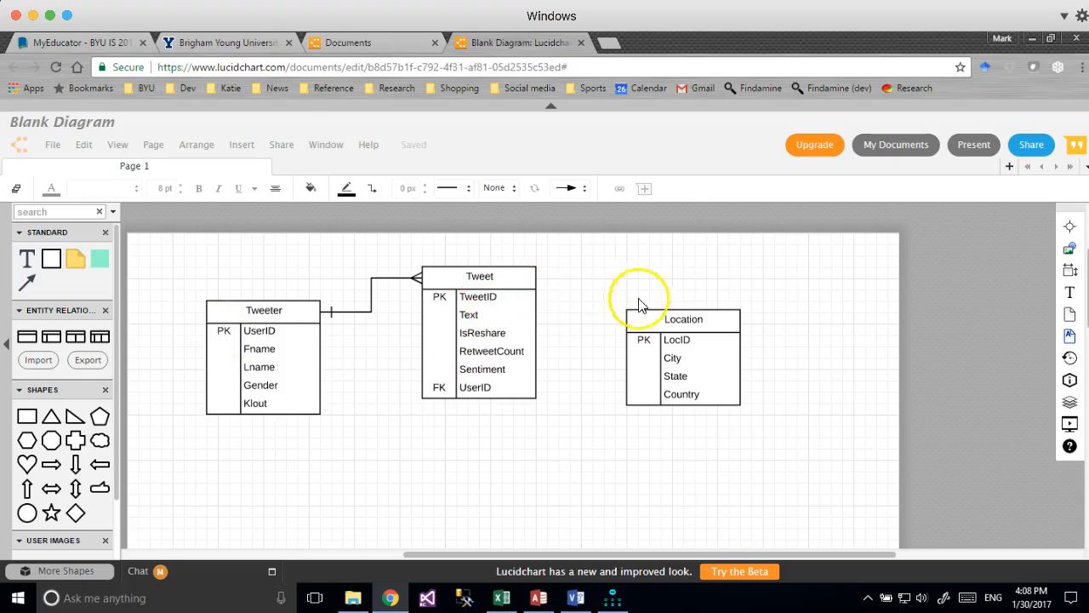
Move the Location table slightly up and to the left.
left_click(668, 328)
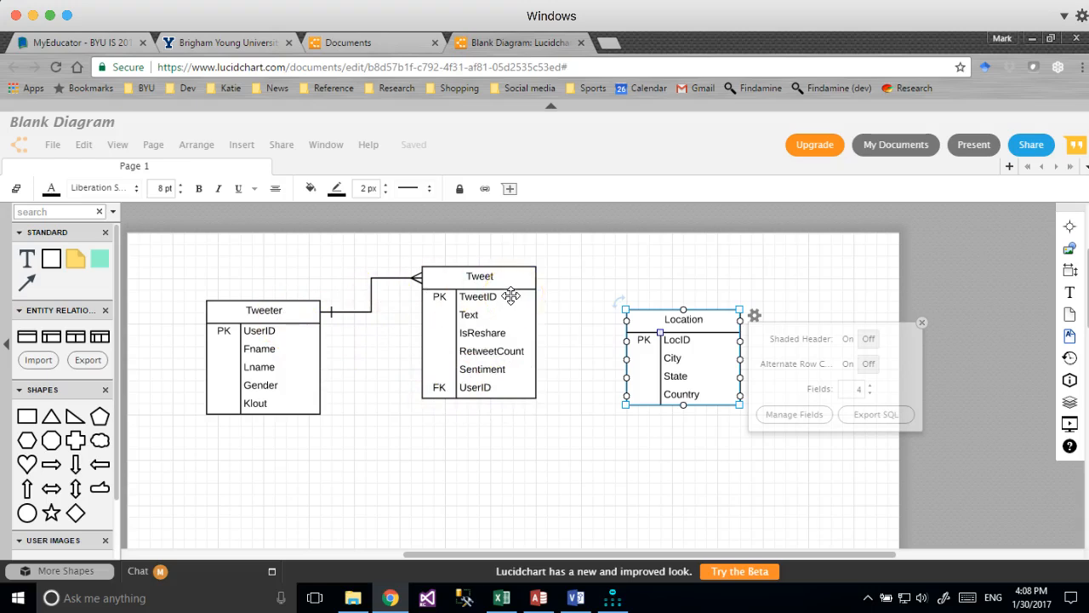
left_click(588, 361)
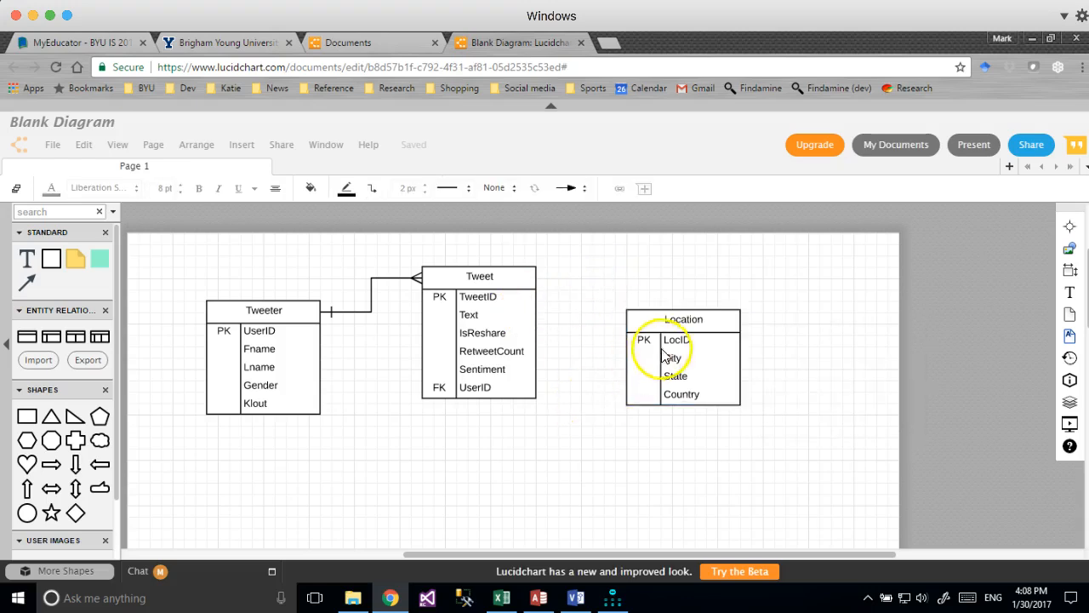
left_click(673, 322)
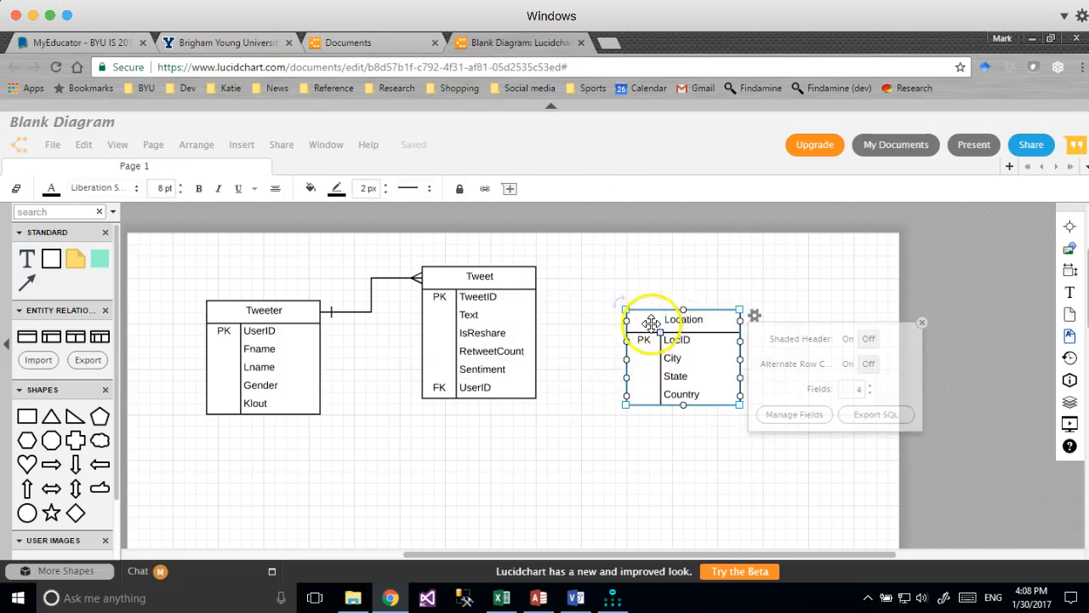
left_click(683, 330)
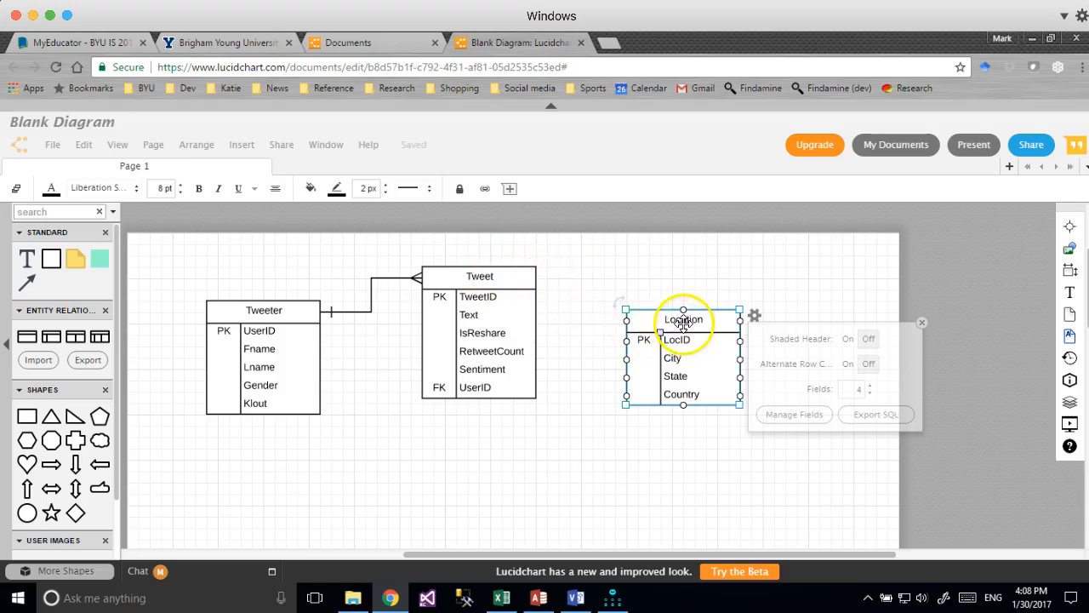
left_click_drag(683, 322, 671, 301)
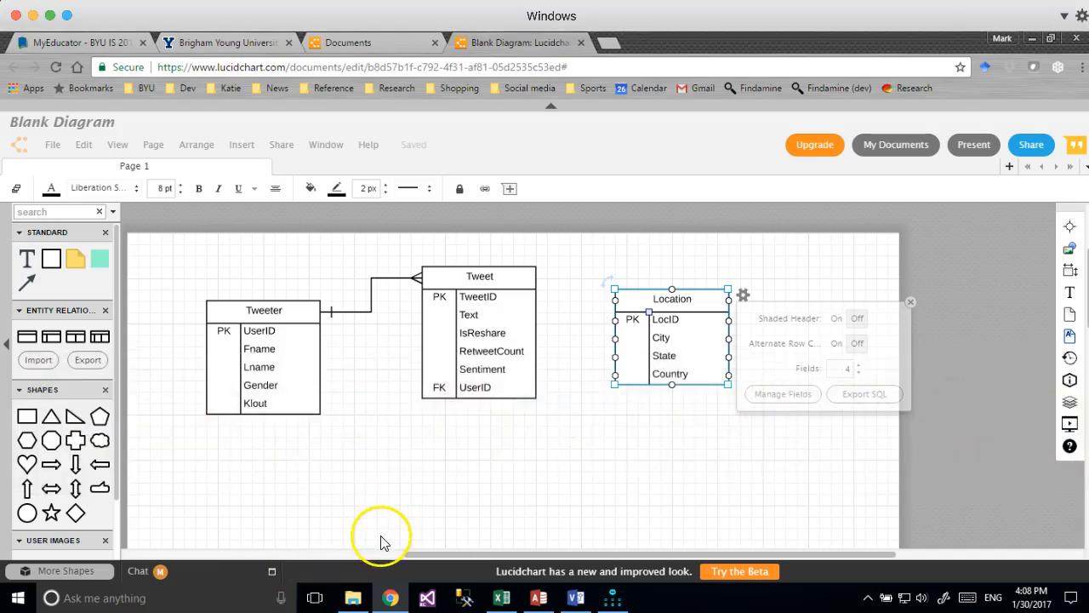
key("alt+Tab")
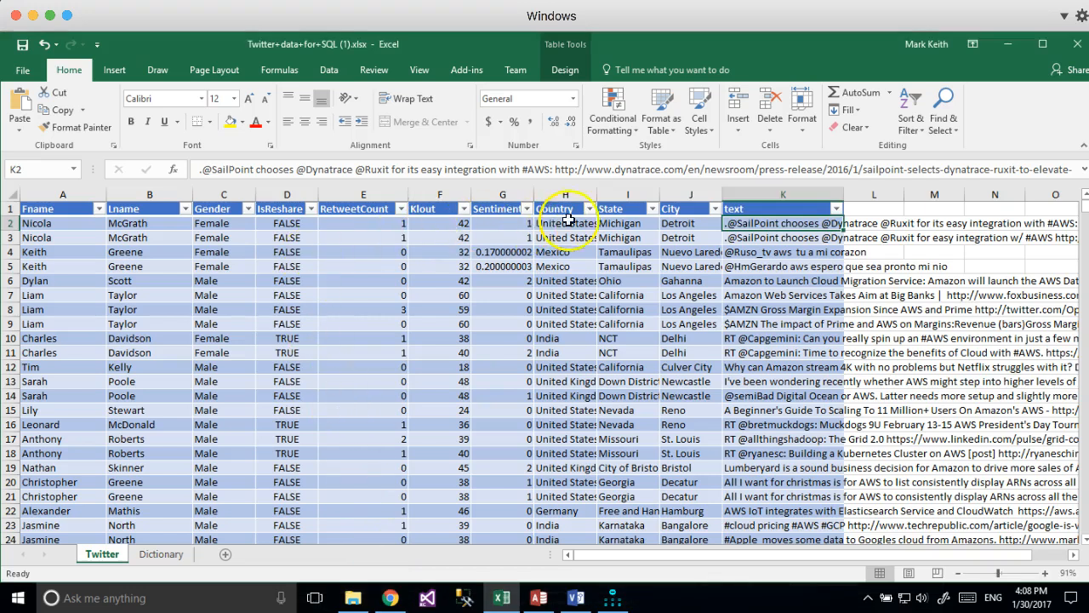
Review row 2's Country, State and City values and glance at the Dictionary sheet in Excel.
left_click_drag(565, 224, 677, 227)
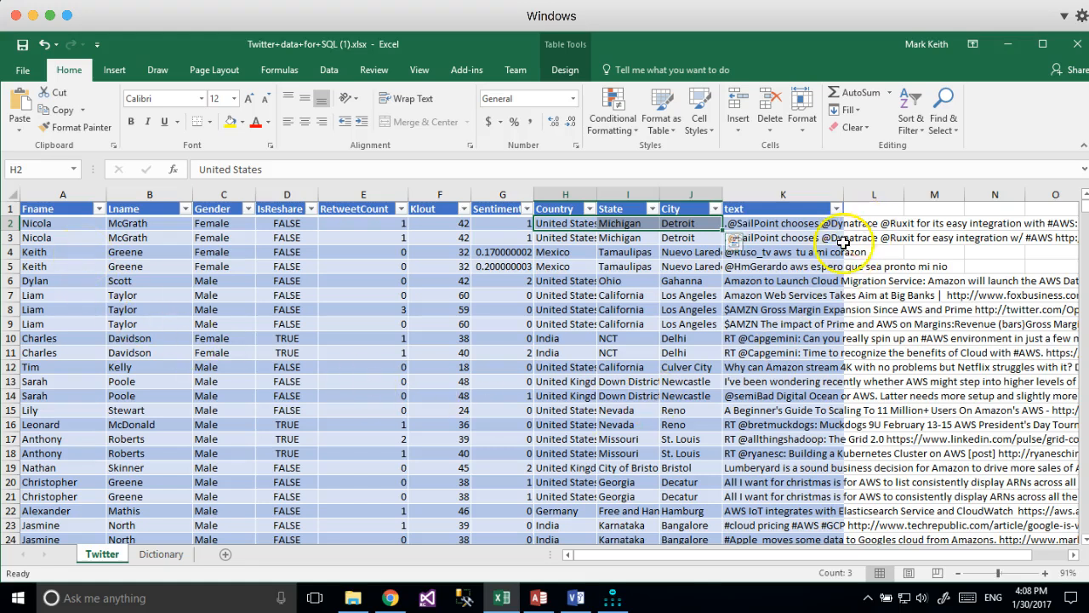
left_click(161, 562)
left_click(102, 554)
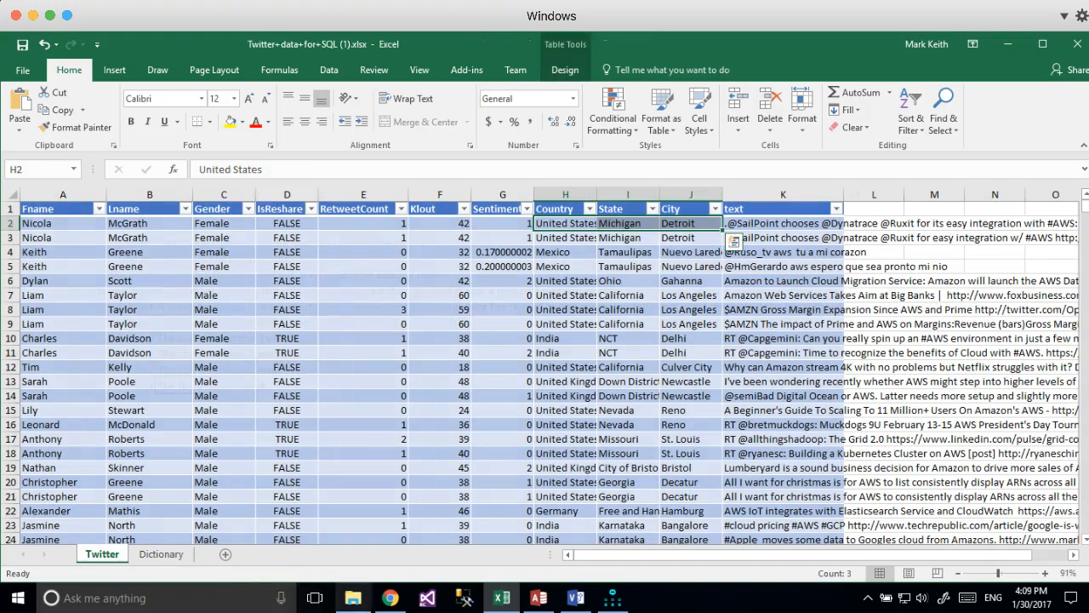
left_click(390, 598)
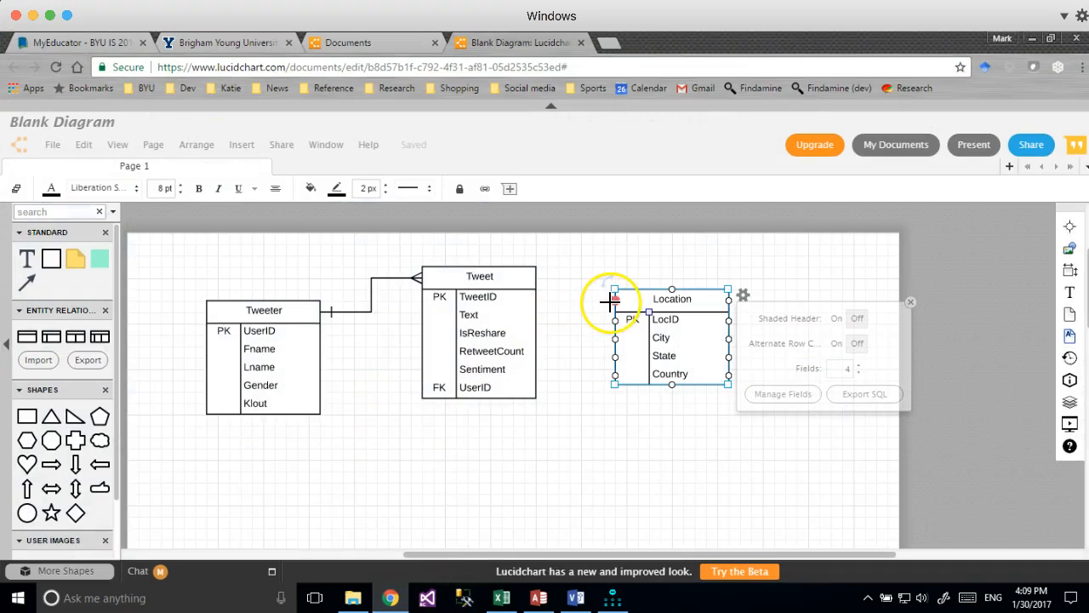
Draw a line from Location's left side to Tweet's right side, then deselect it.
left_click_drag(610, 299, 594, 300)
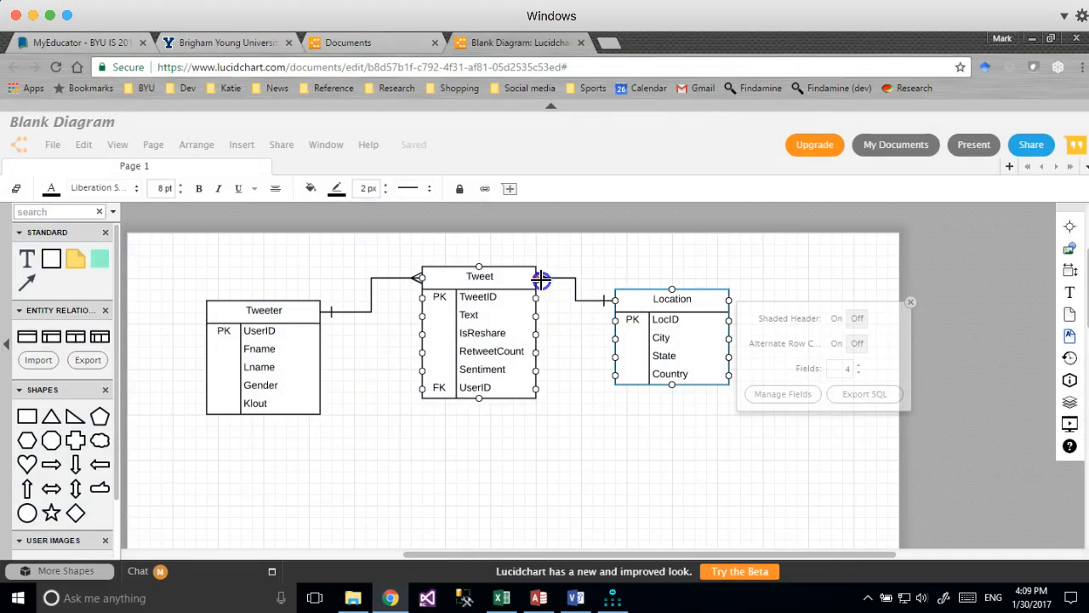
left_click_drag(536, 279, 536, 279)
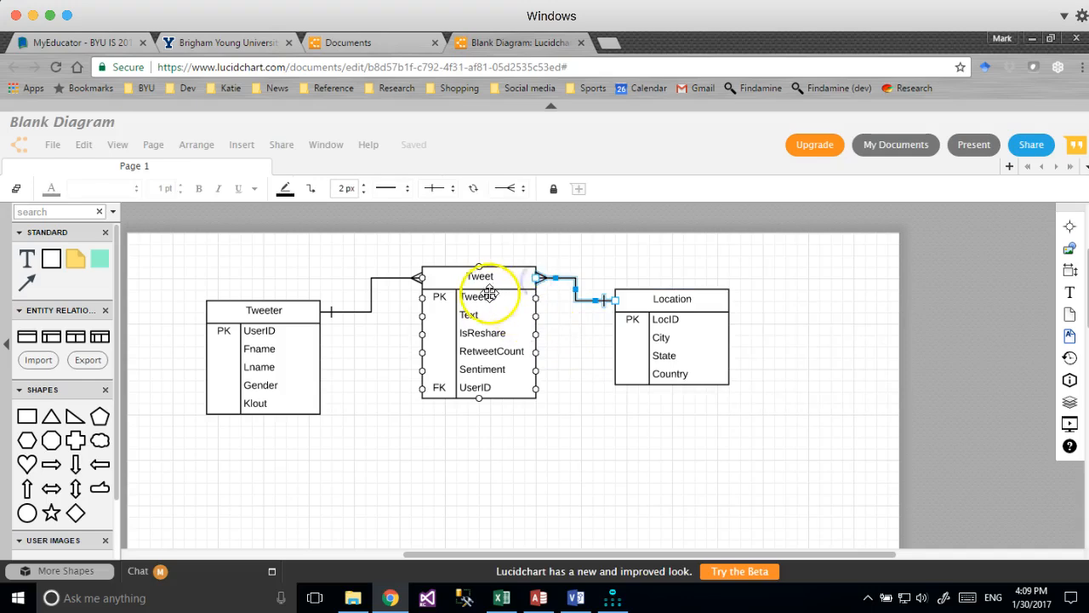
left_click(450, 466)
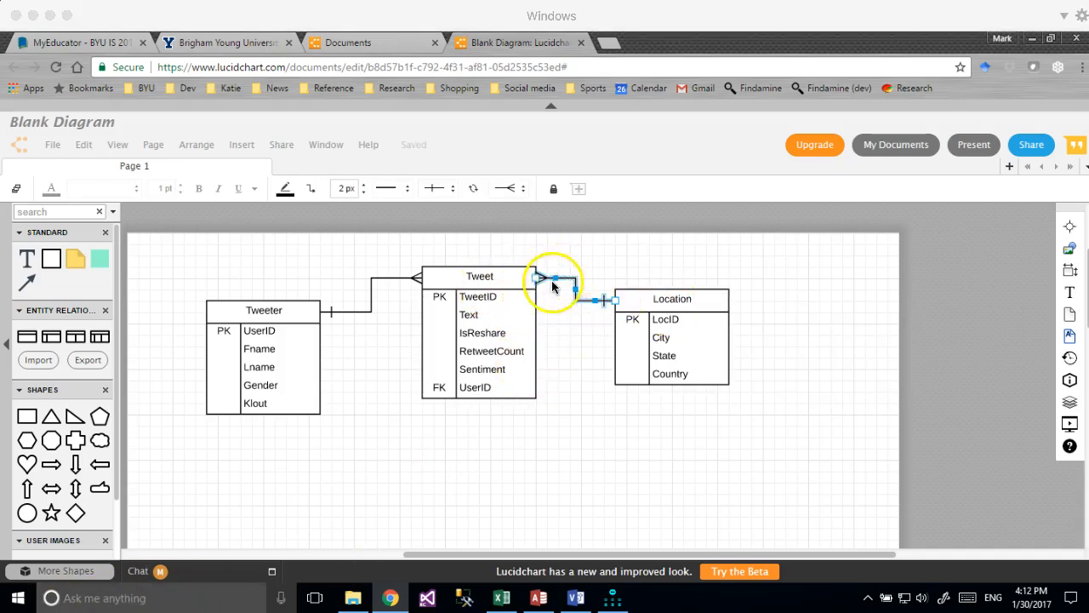
left_click(582, 348)
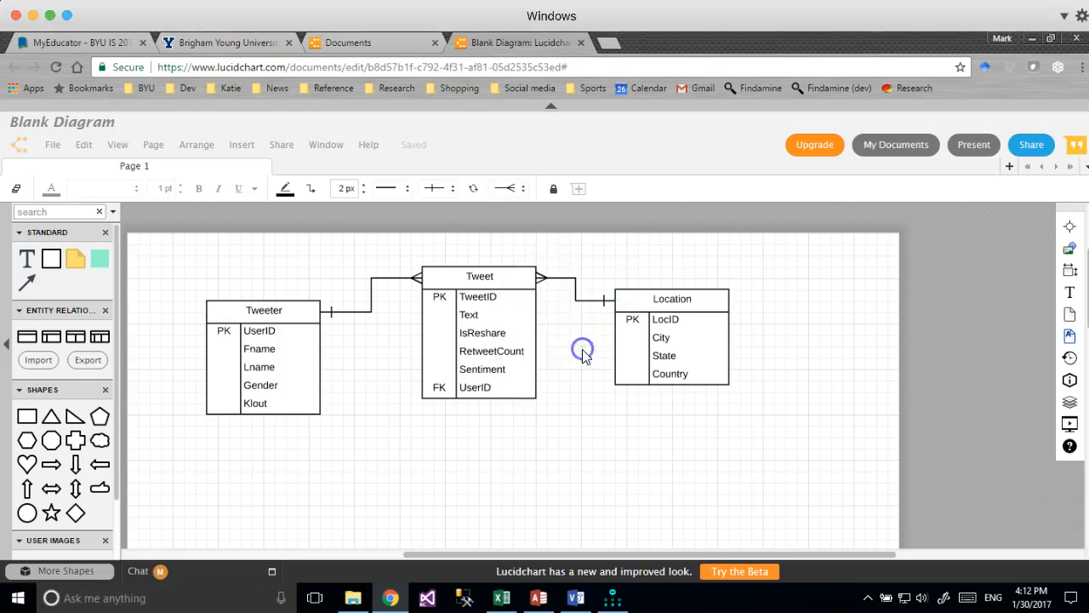